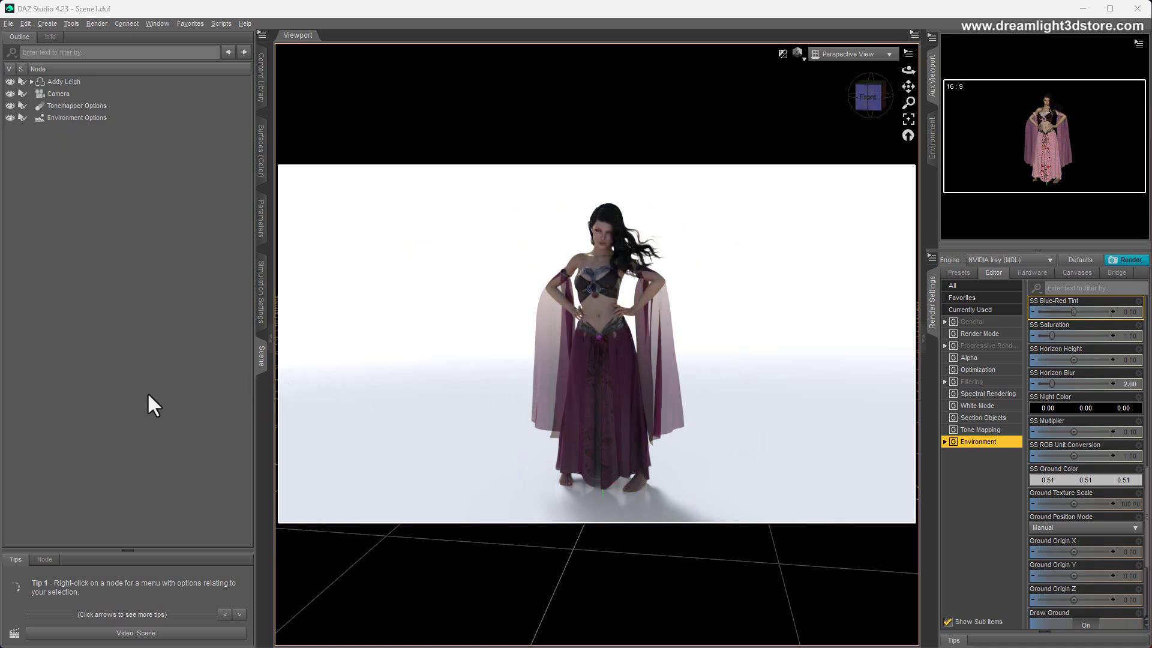
- Select and then deselect the Addy Leigh figure in the scene
click(668, 344)
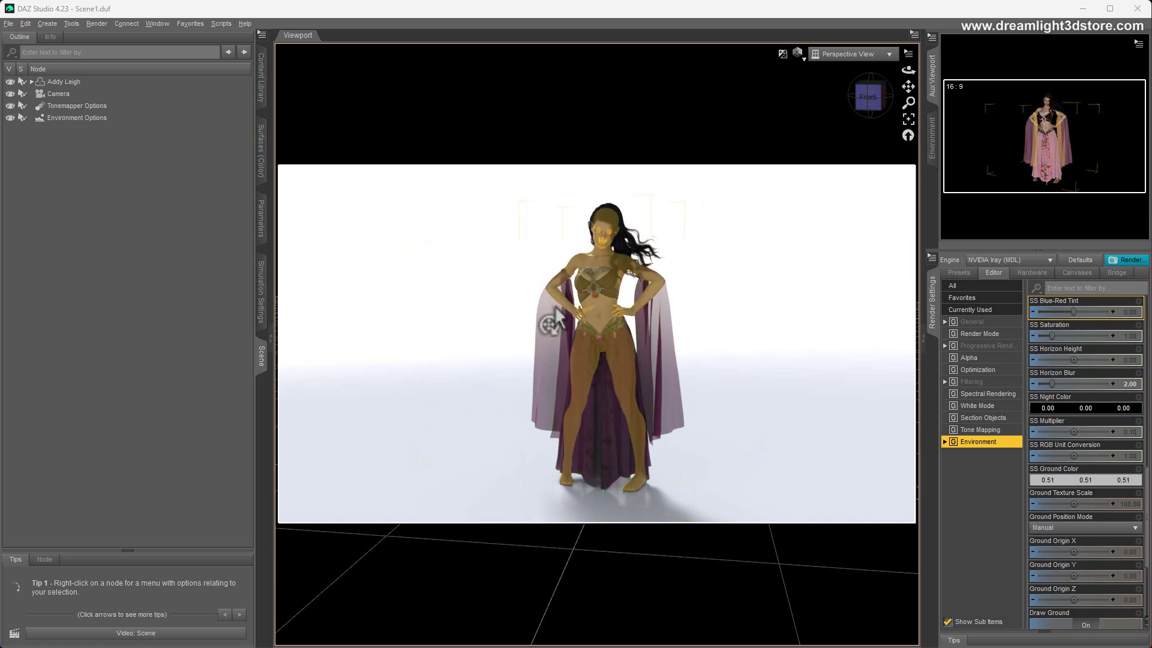
click(528, 432)
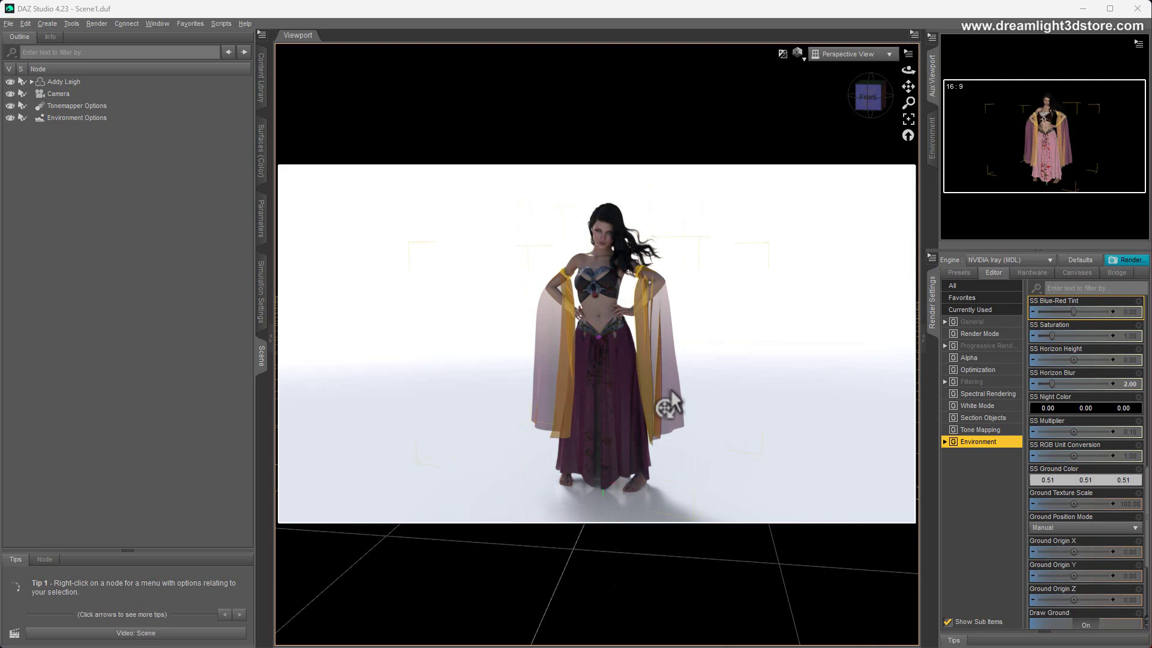
click(577, 399)
click(386, 408)
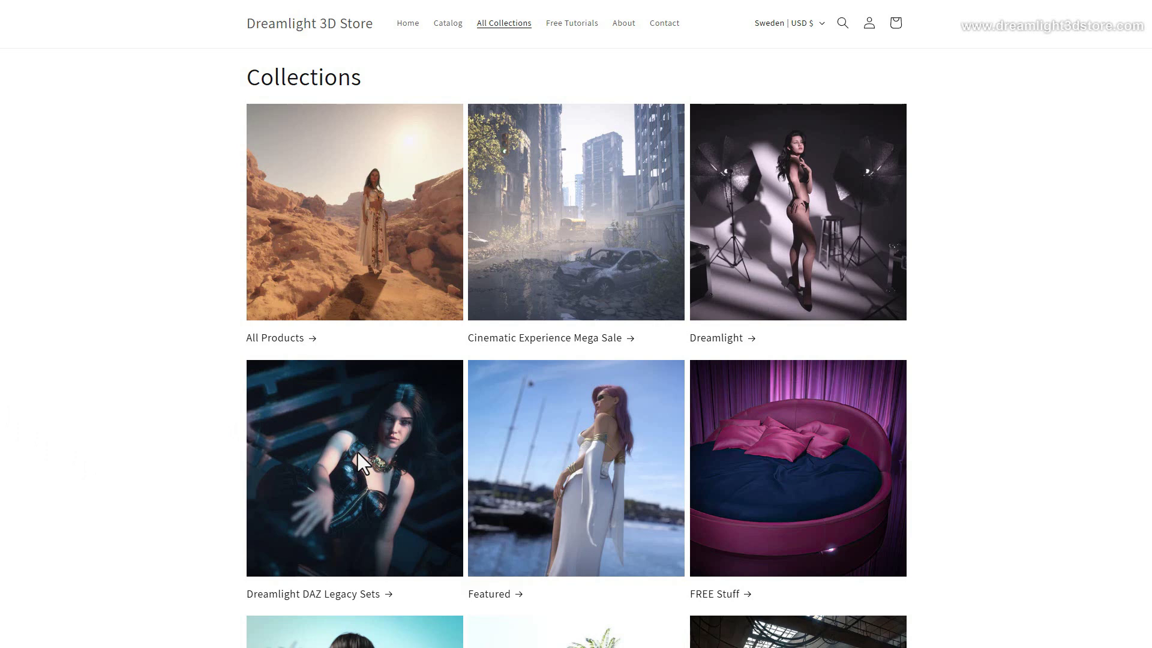
- Open the Cinematic Experience Mega Sale collection and browse its products
click(550, 353)
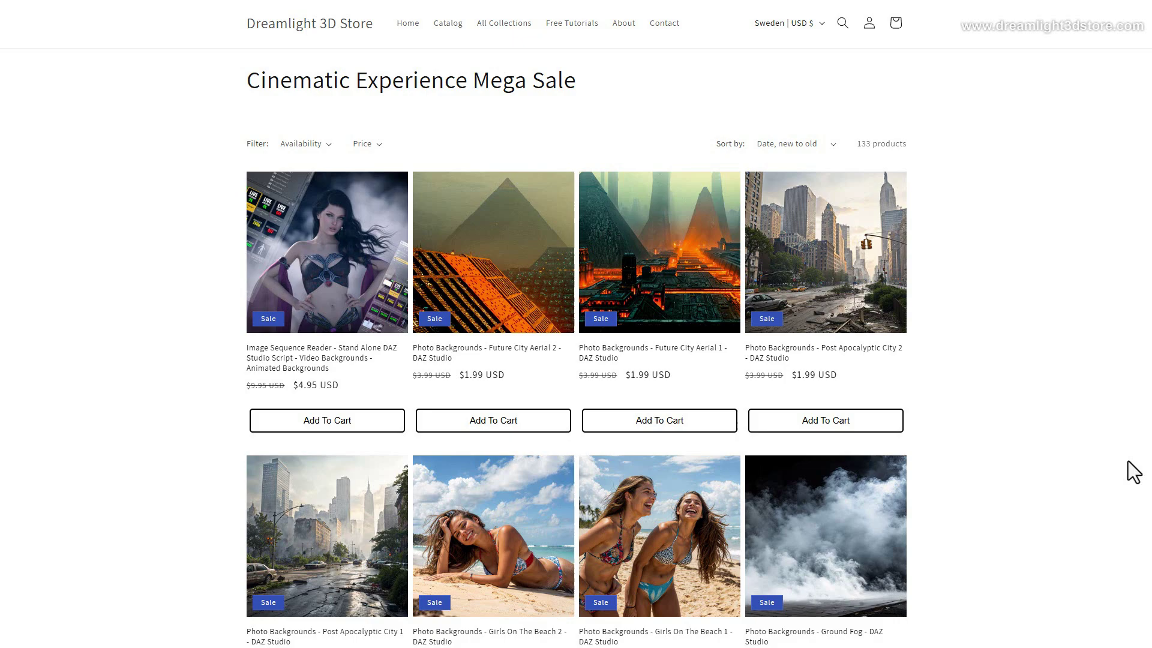
scroll(958, 538, down, 8)
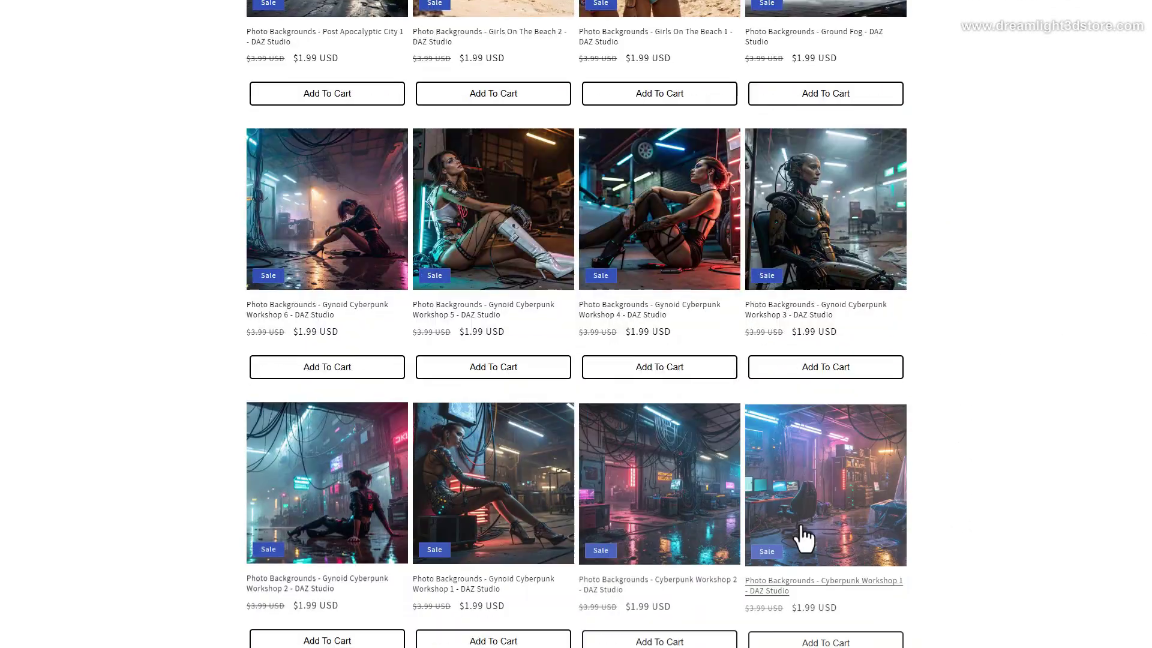
scroll(888, 558, down, 1)
scroll(1018, 573, up, 3)
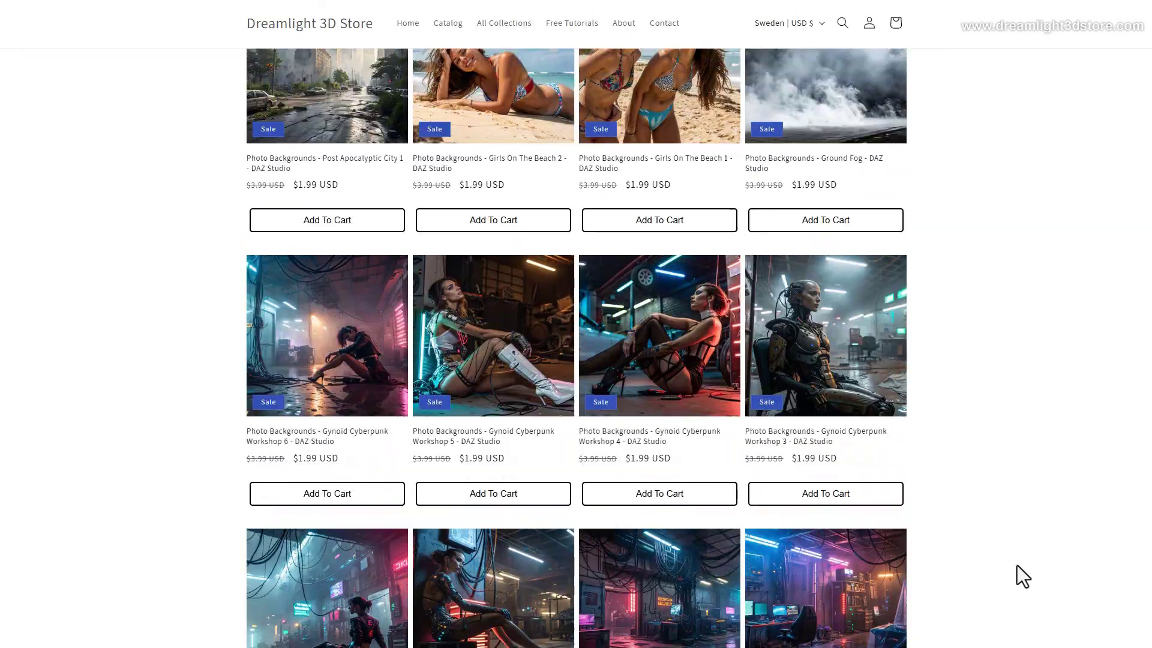
scroll(1017, 567, up, 8)
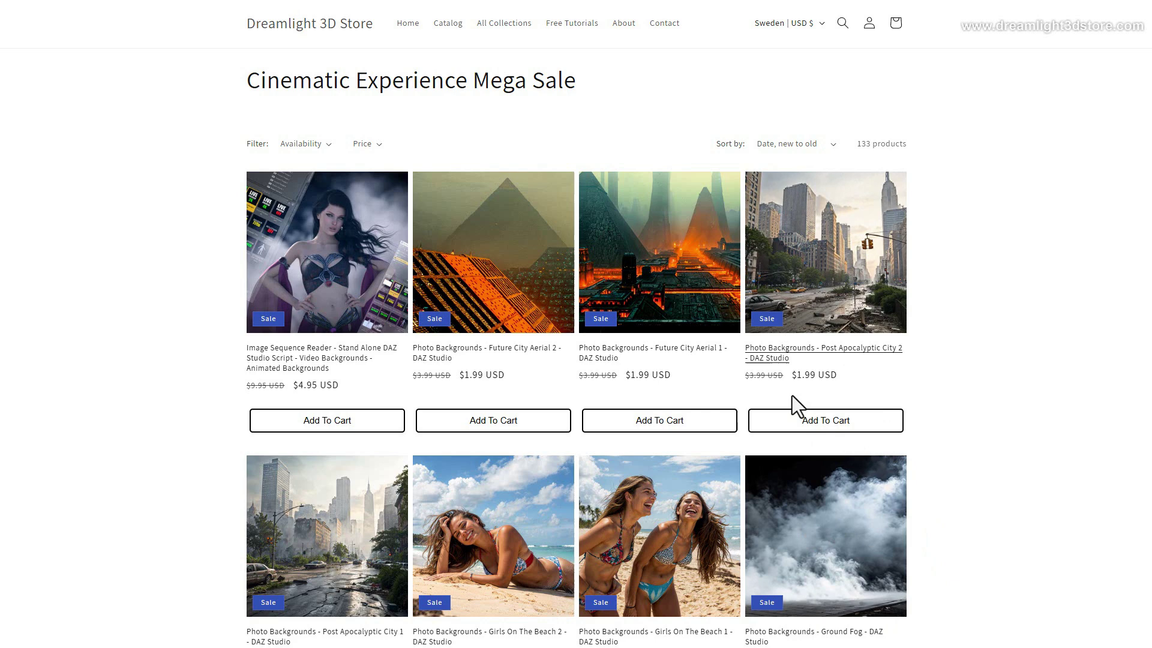
scroll(792, 394, down, 4)
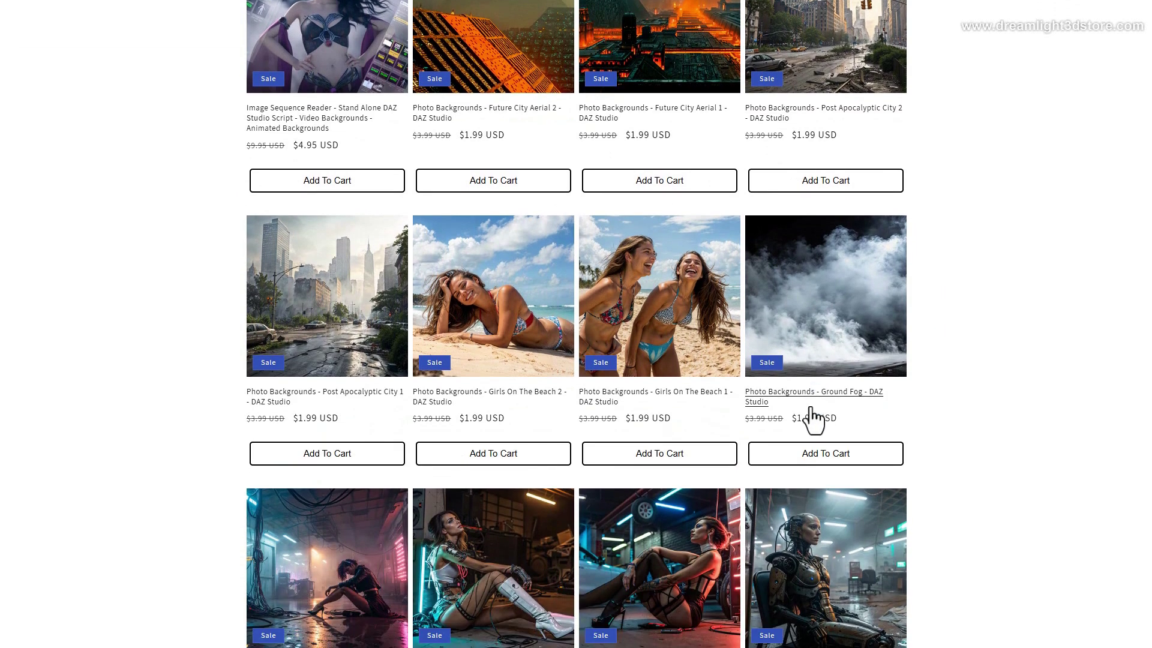
scroll(804, 414, up, 4)
scroll(672, 412, down, 4)
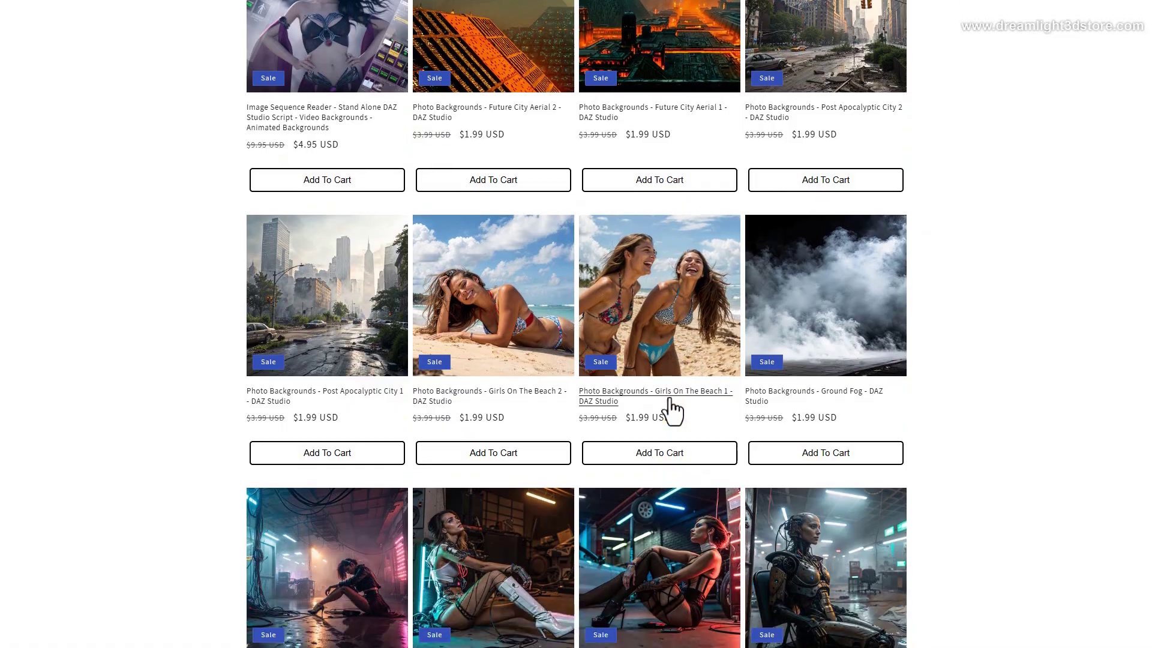
scroll(672, 412, down, 10)
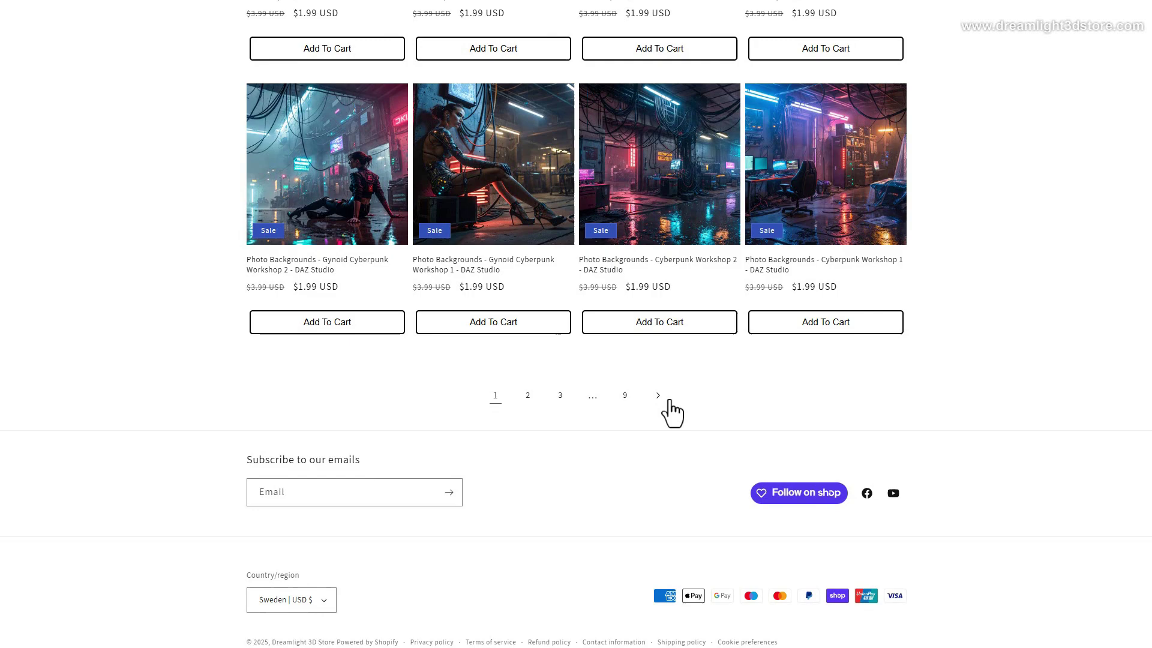
scroll(672, 412, up, 1)
- On page 2, review the Photo Backgrounds - Beach Waves 1 product page and its thumbnails
click(528, 455)
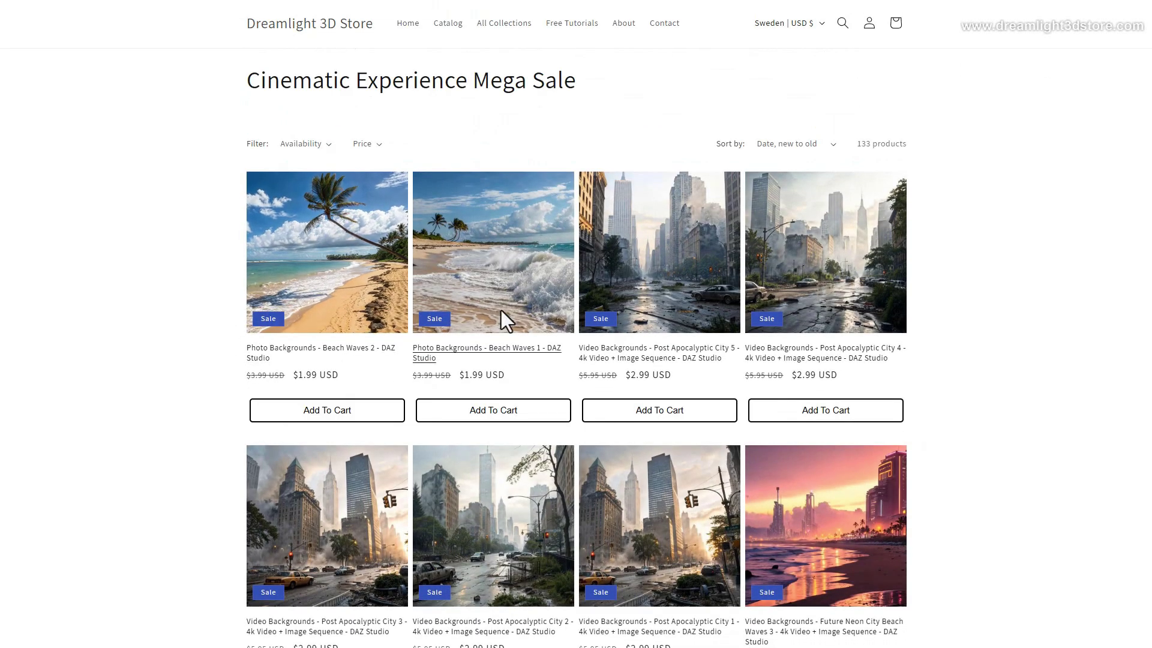
click(470, 285)
scroll(538, 399, down, 3)
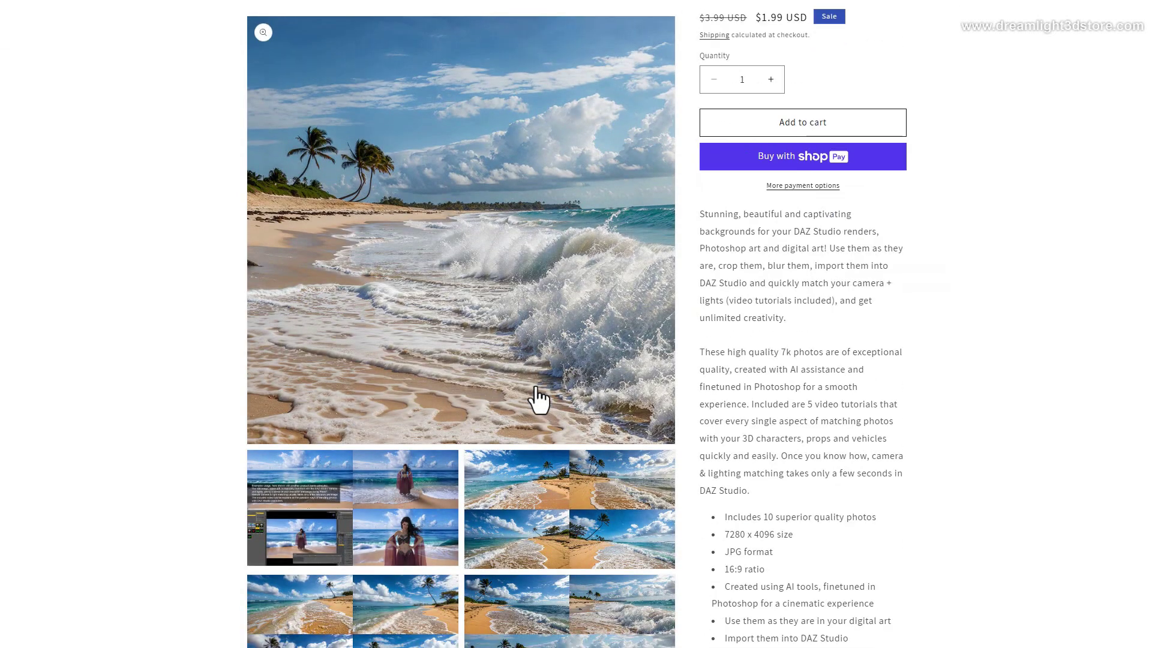
scroll(527, 496, down, 6)
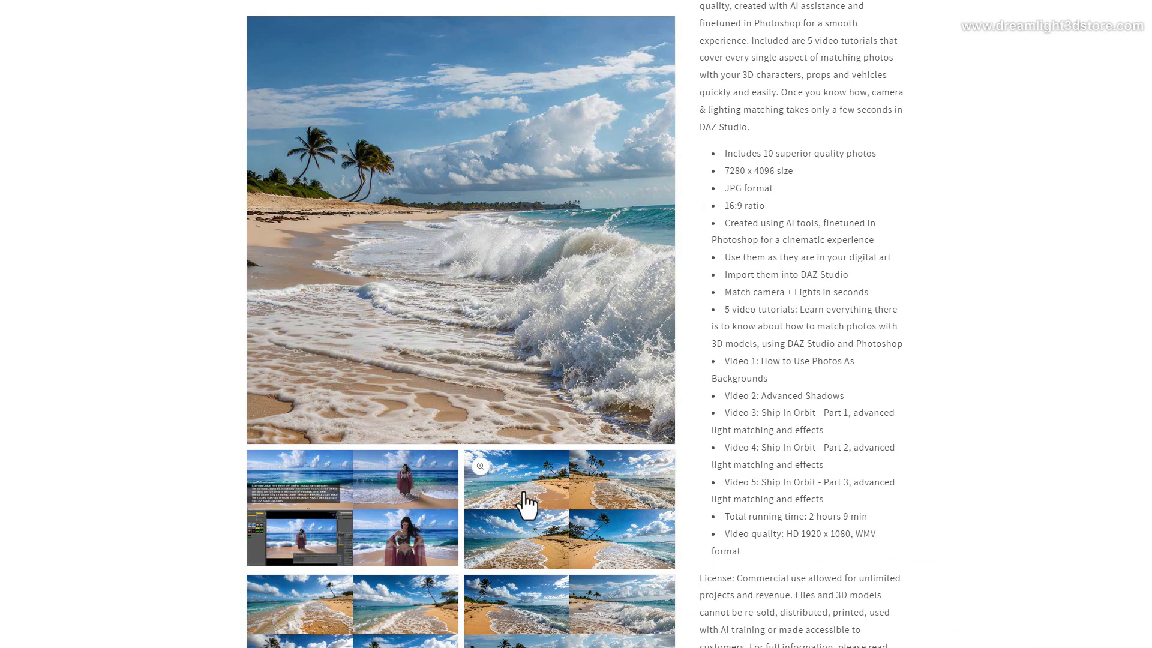
scroll(527, 504, down, 3)
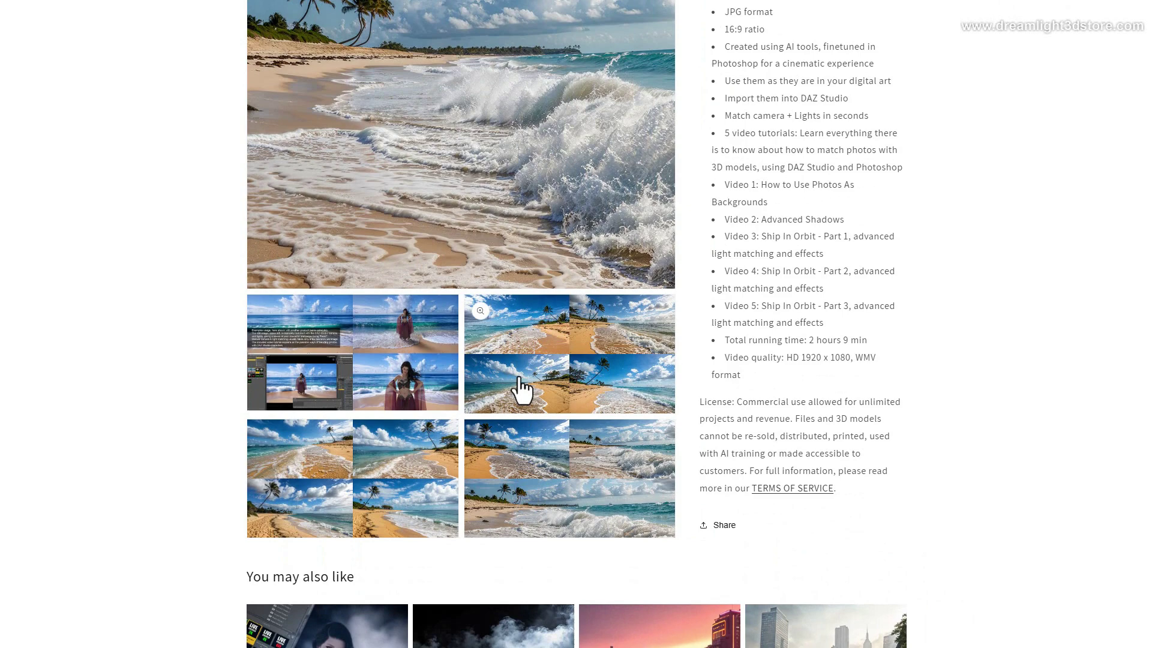
scroll(552, 469, up, 3)
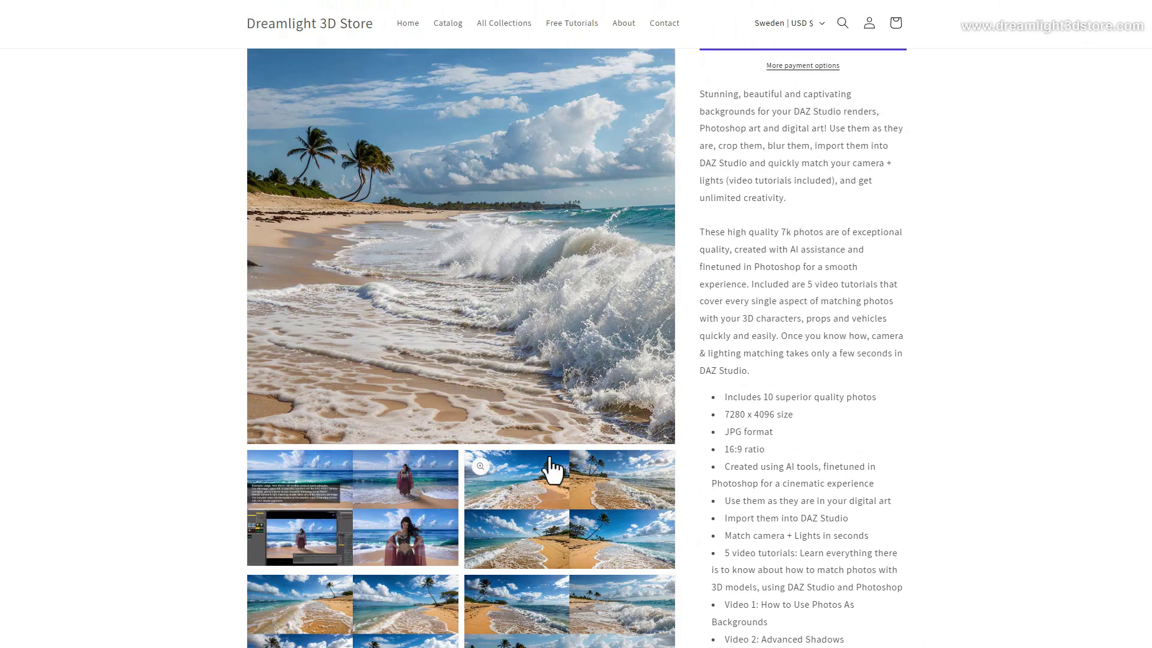
scroll(553, 470, up, 5)
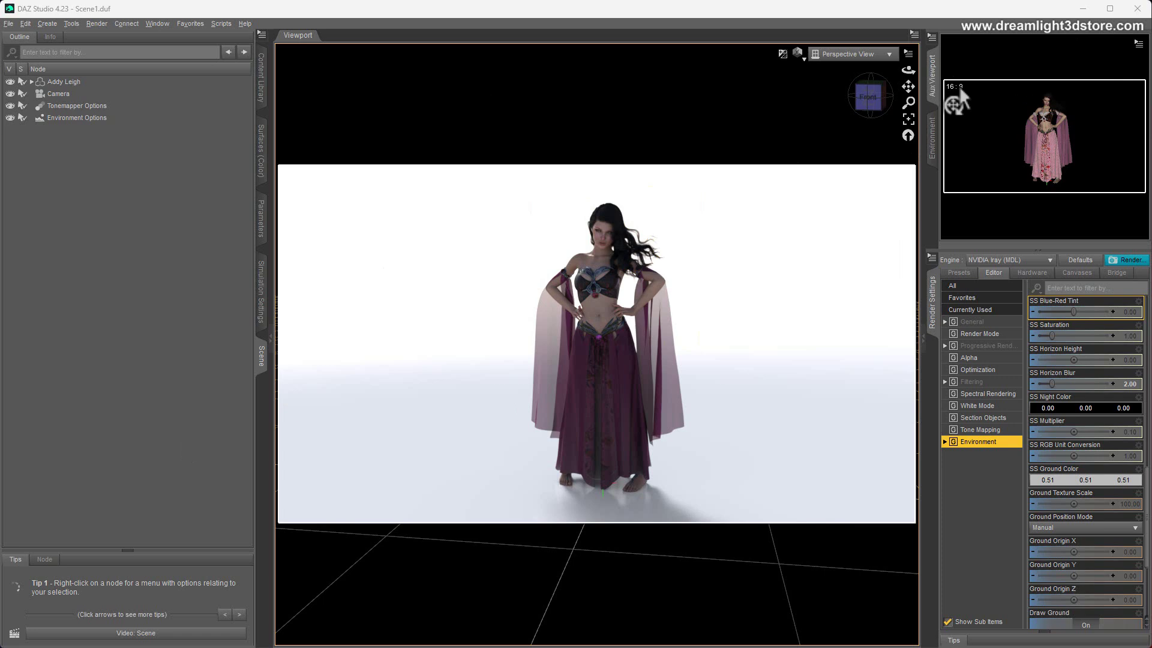
- Apply the Widescreen (16:9) preset and set the render width to 1500 pixels (1500 × 844)
click(973, 322)
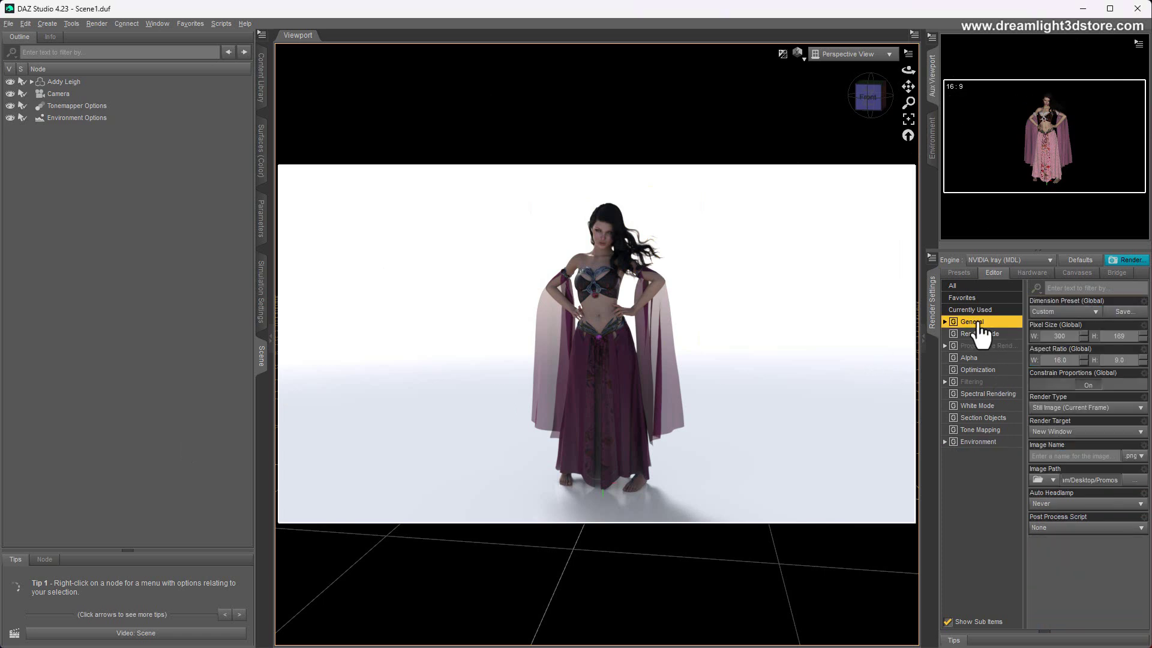
click(1071, 311)
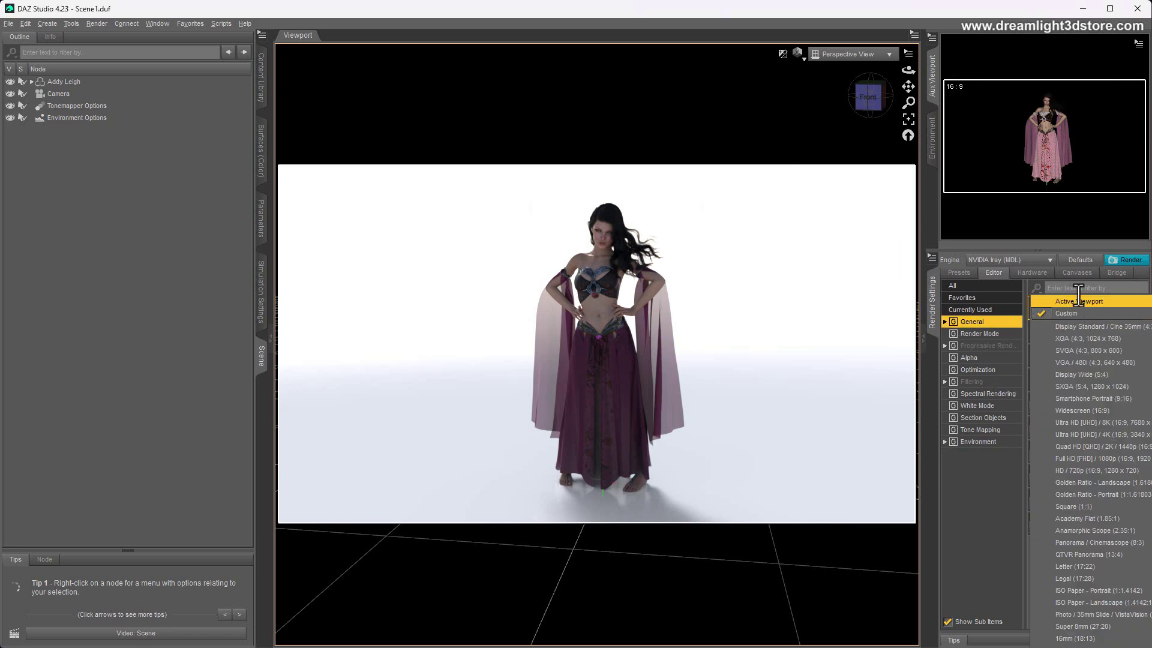
click(1081, 411)
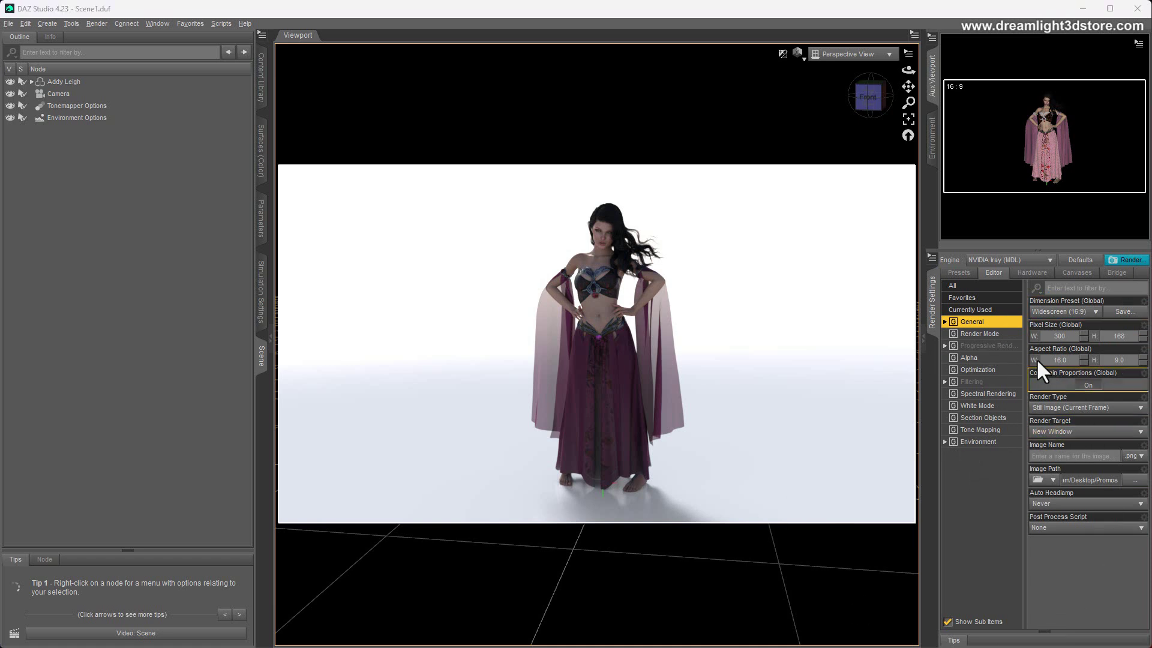
click(1059, 336)
text(1500)
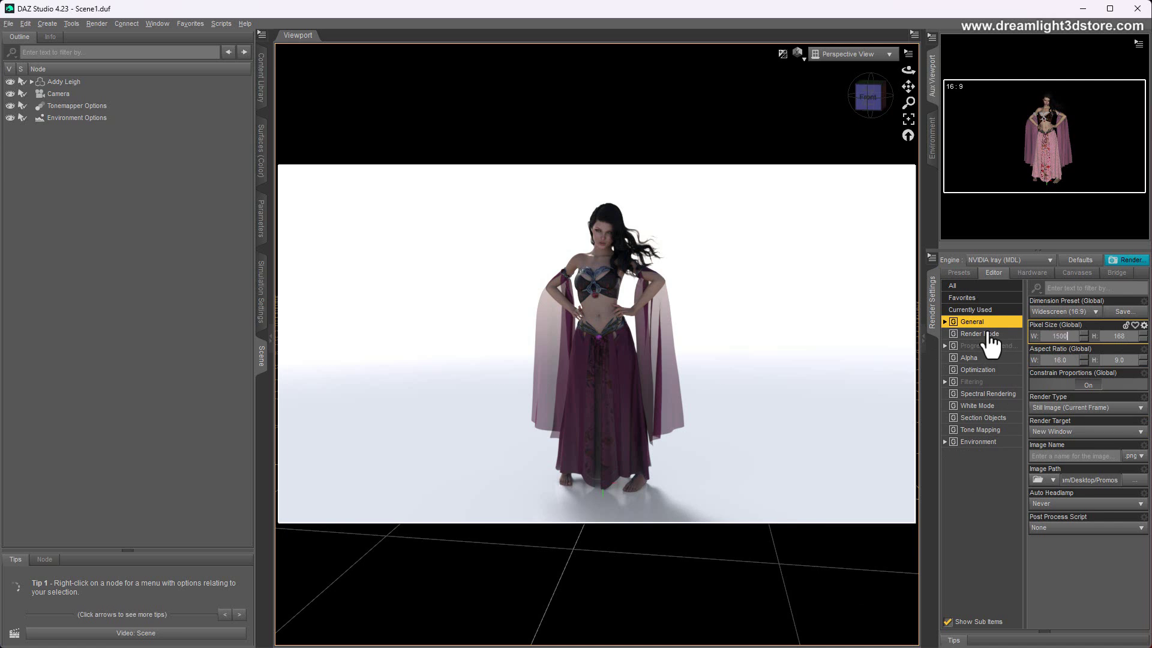
key(Return)
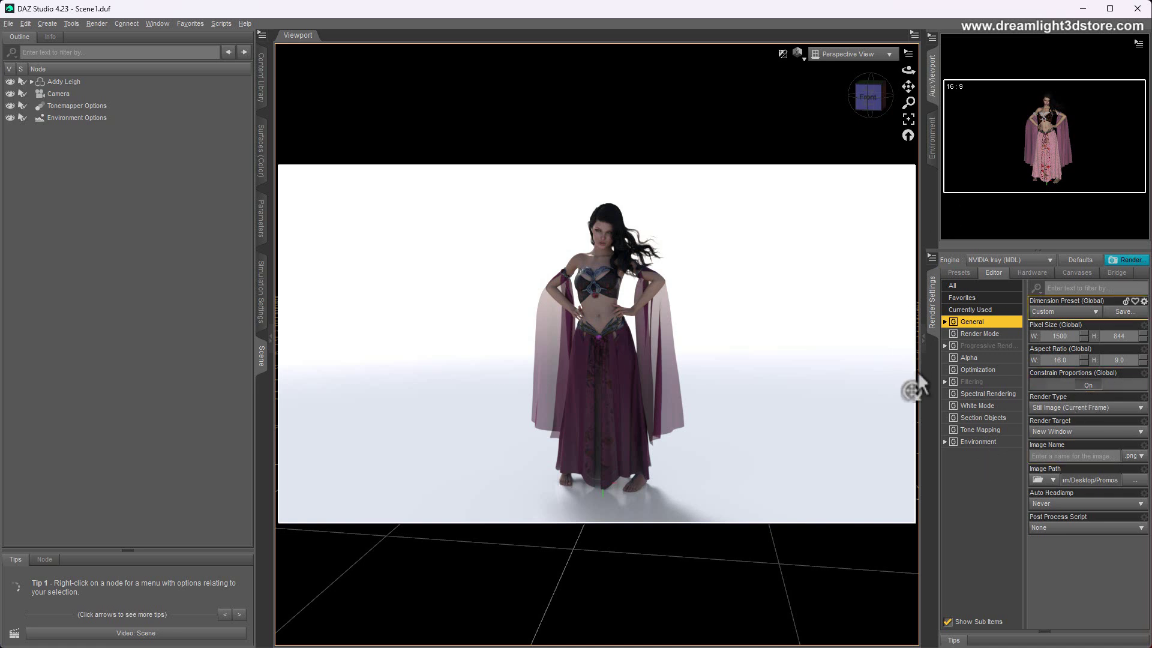
- Show the Environment render settings and set the environment type to Backdrop
click(933, 140)
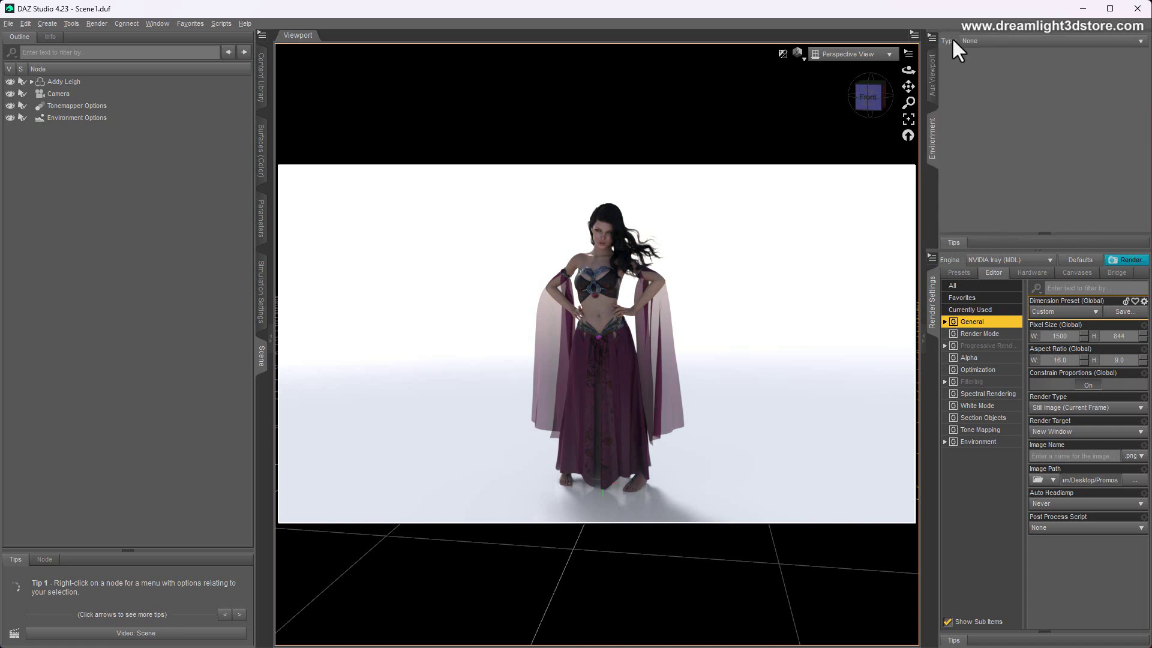
click(976, 443)
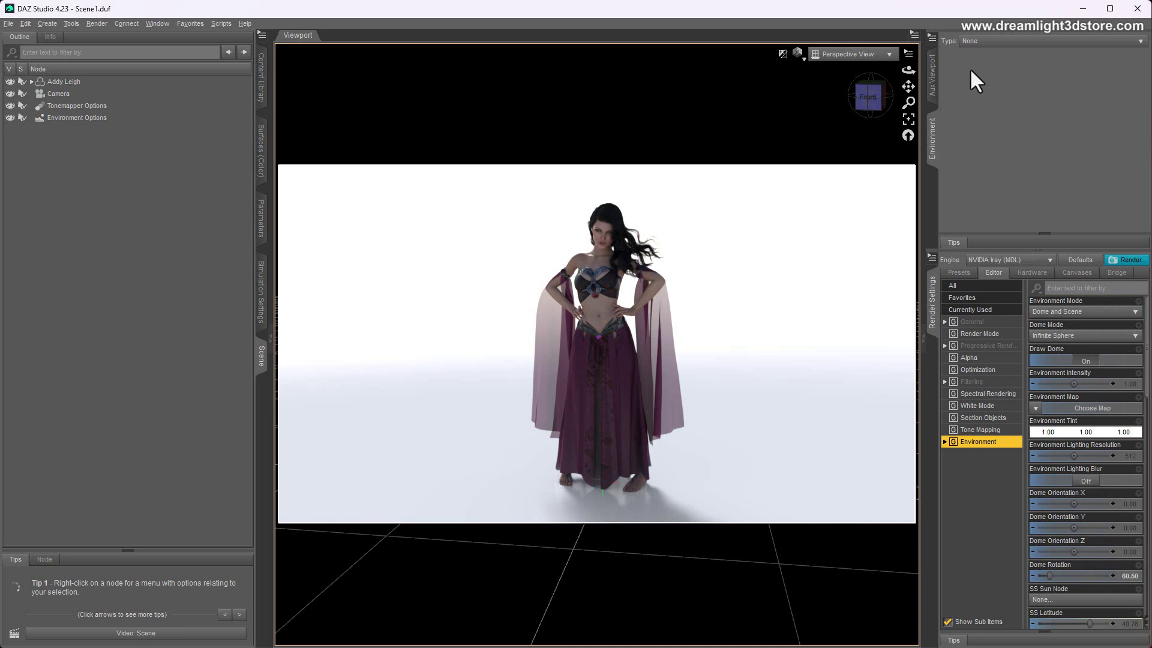
click(150, 23)
mouse_move(160, 34)
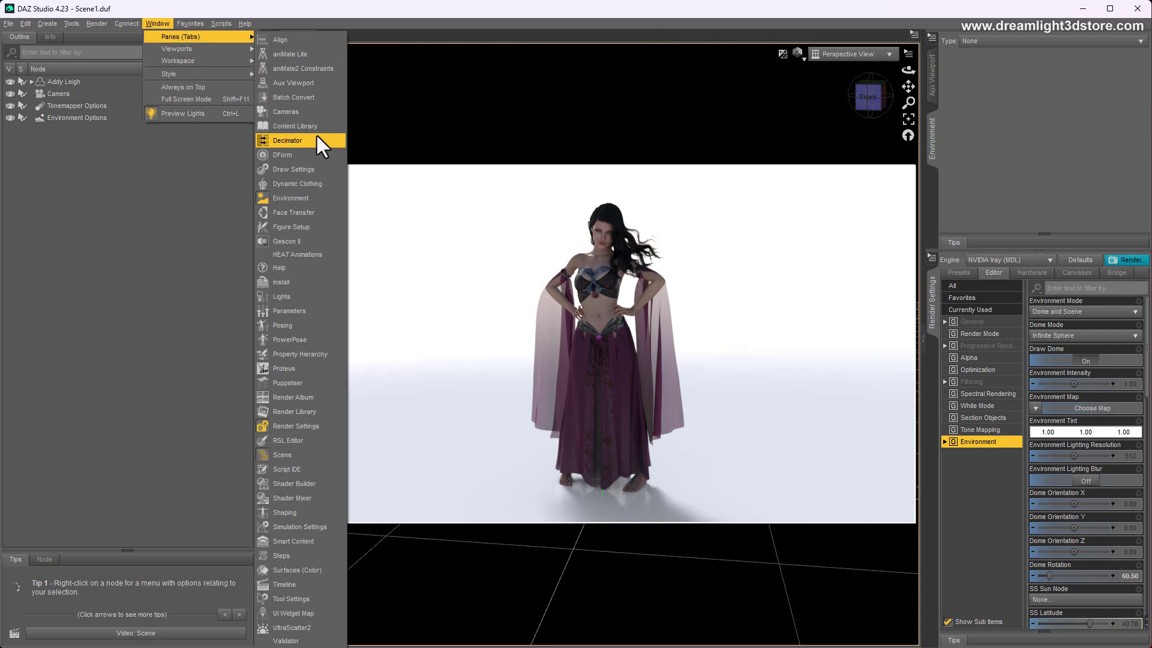
click(434, 10)
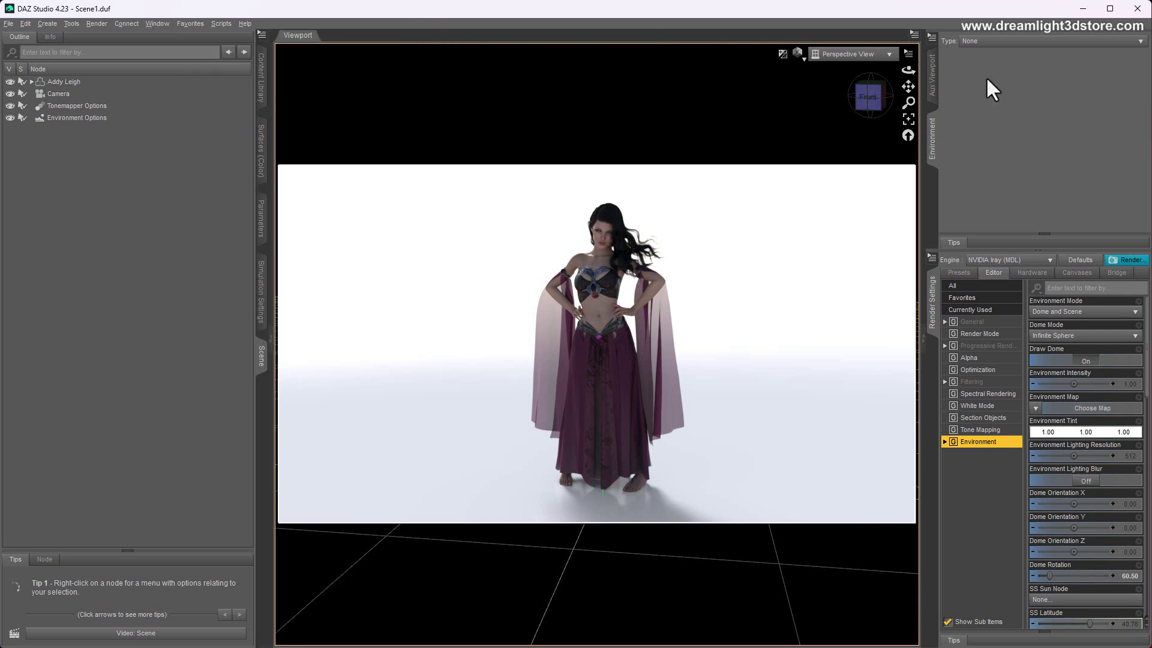
click(987, 41)
click(979, 68)
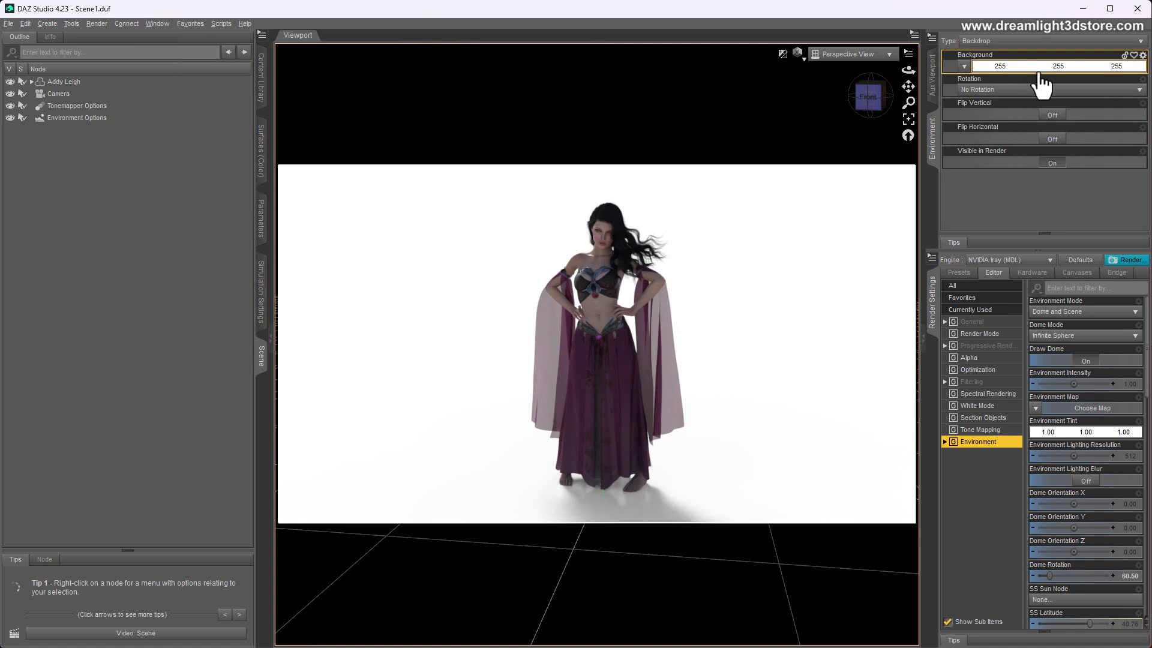
- Load BeachWaves1_01 from BeachWaves1 > Images as the backdrop background image
click(965, 68)
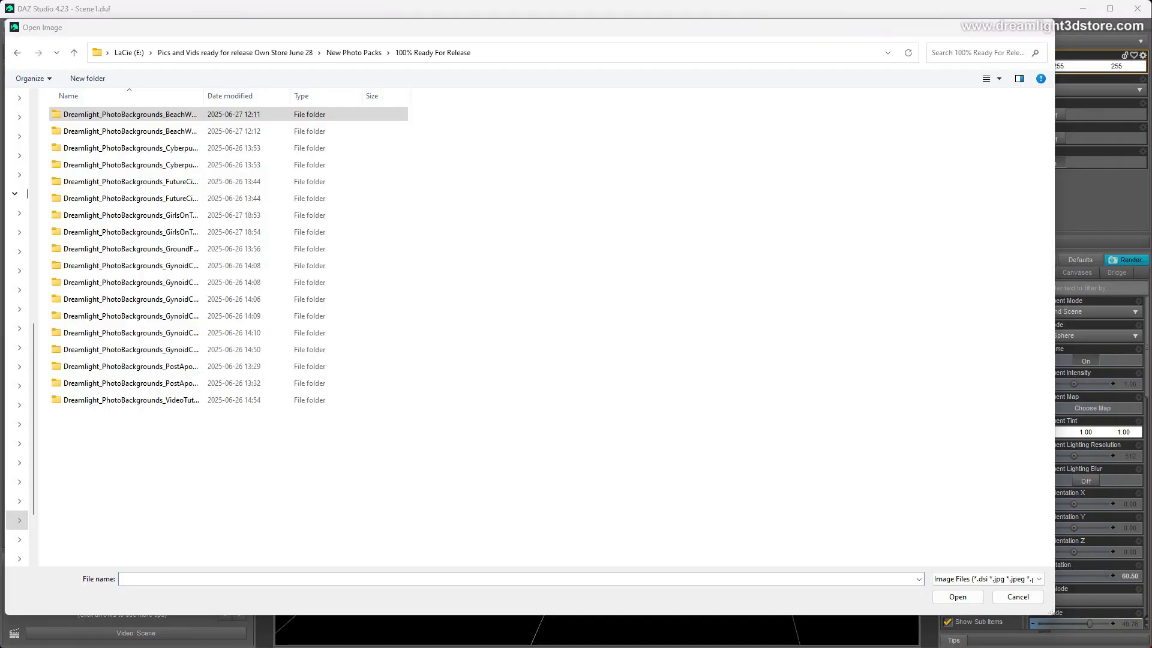
drag(203, 95, 291, 95)
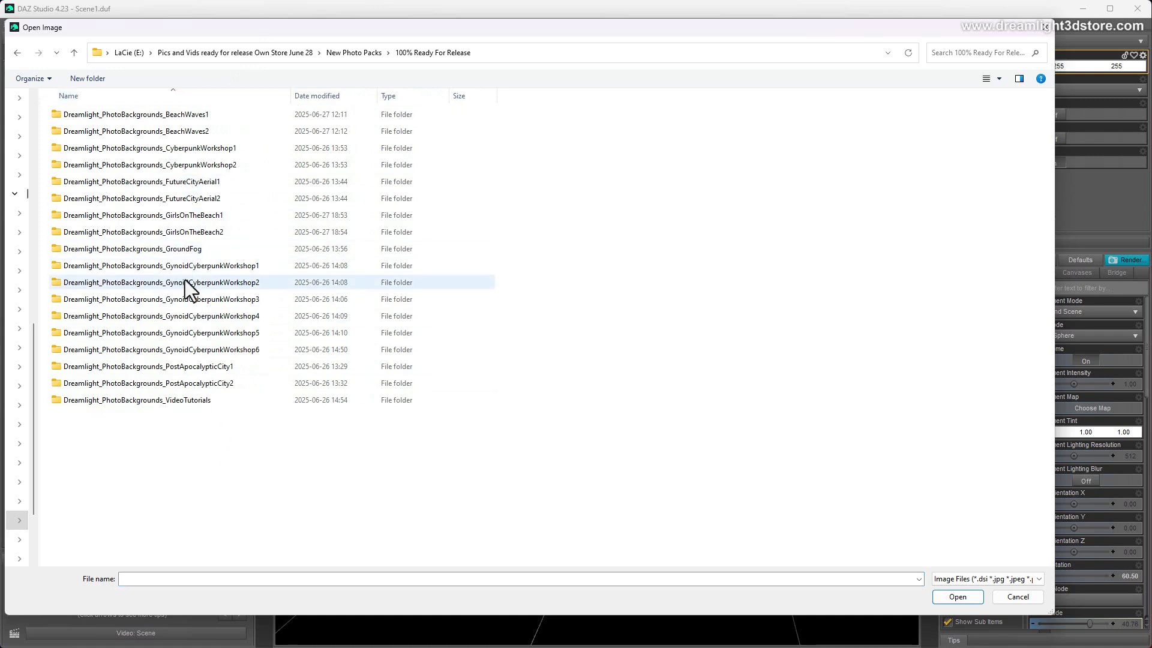
double_click(181, 117)
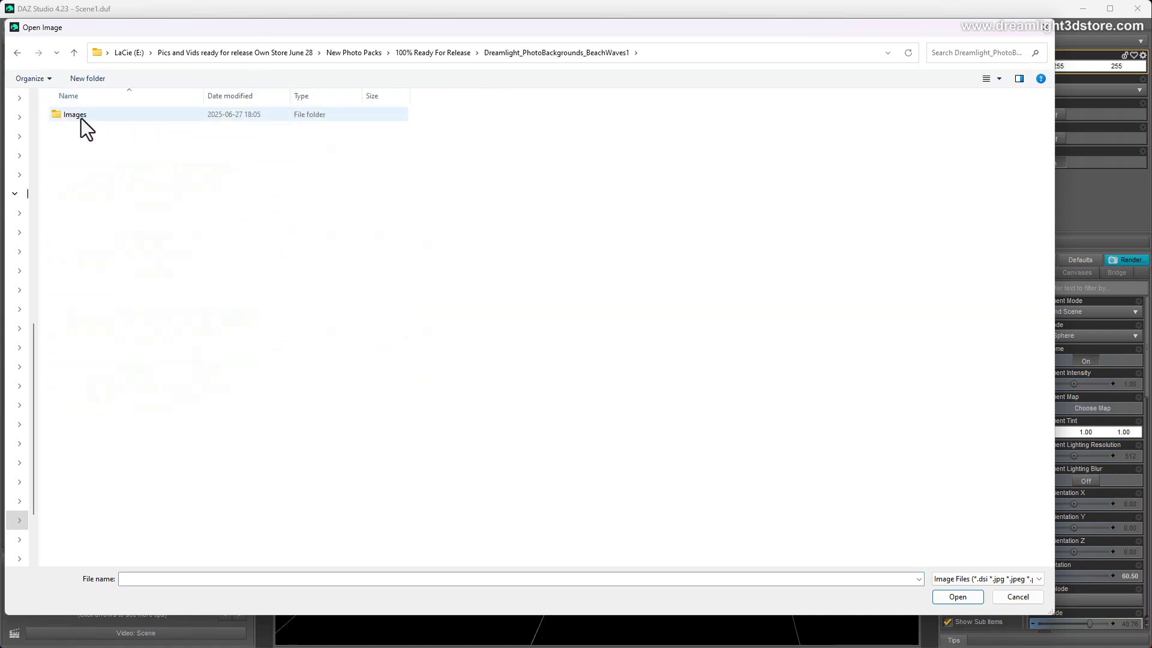
double_click(81, 117)
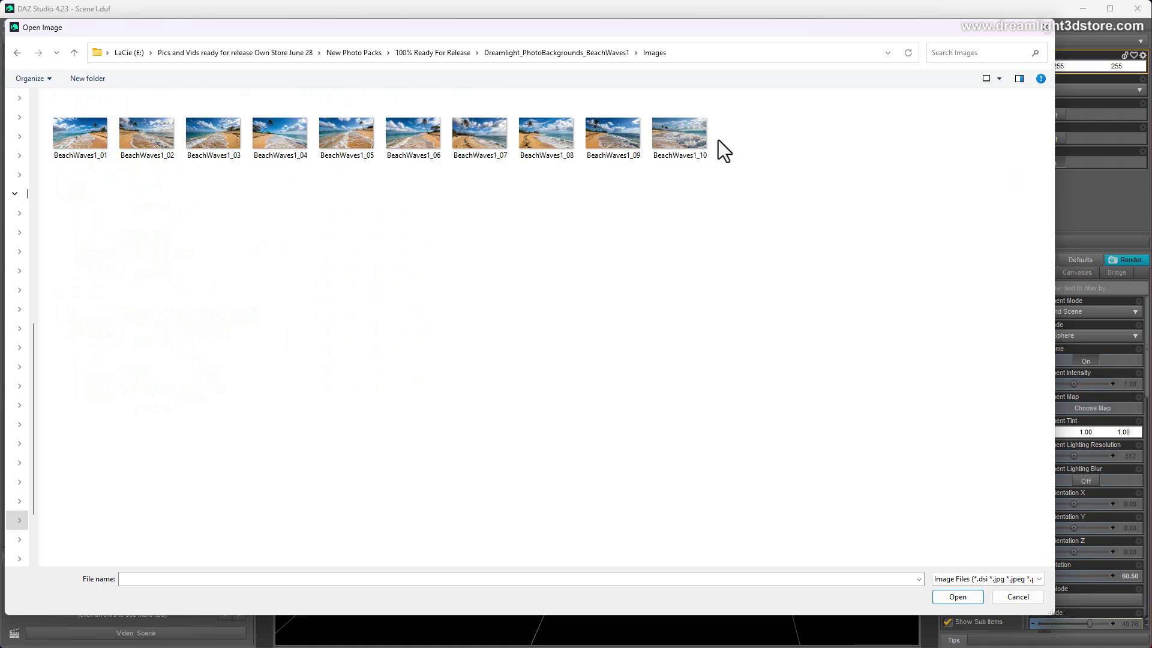
click(1000, 79)
click(1037, 63)
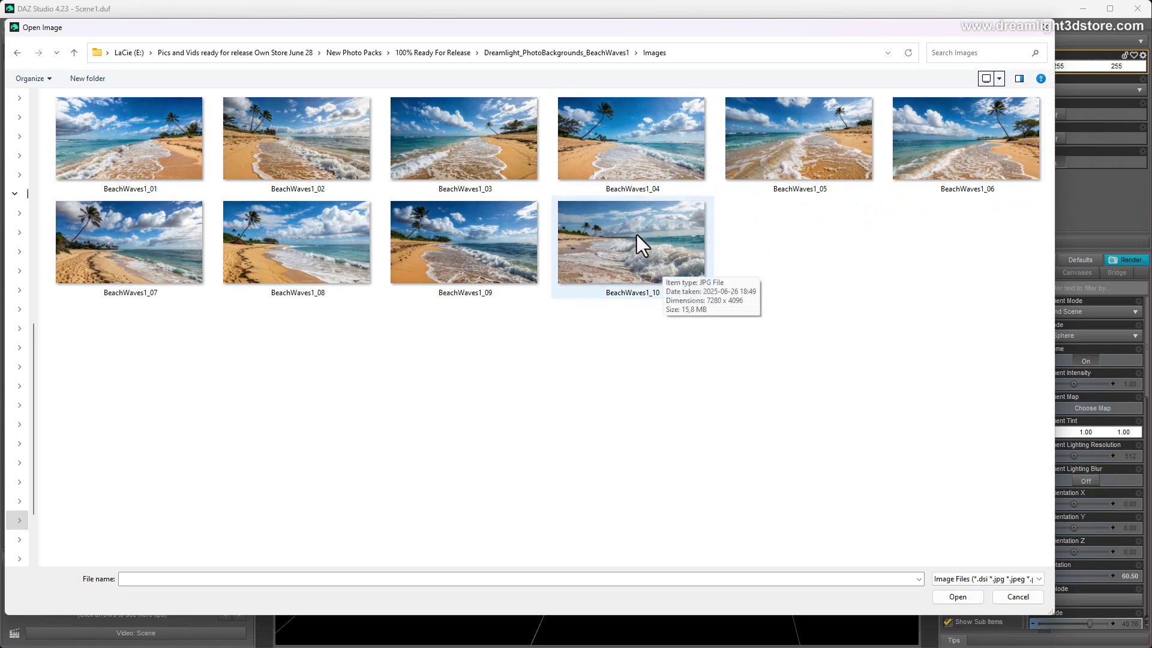
click(133, 157)
click(958, 600)
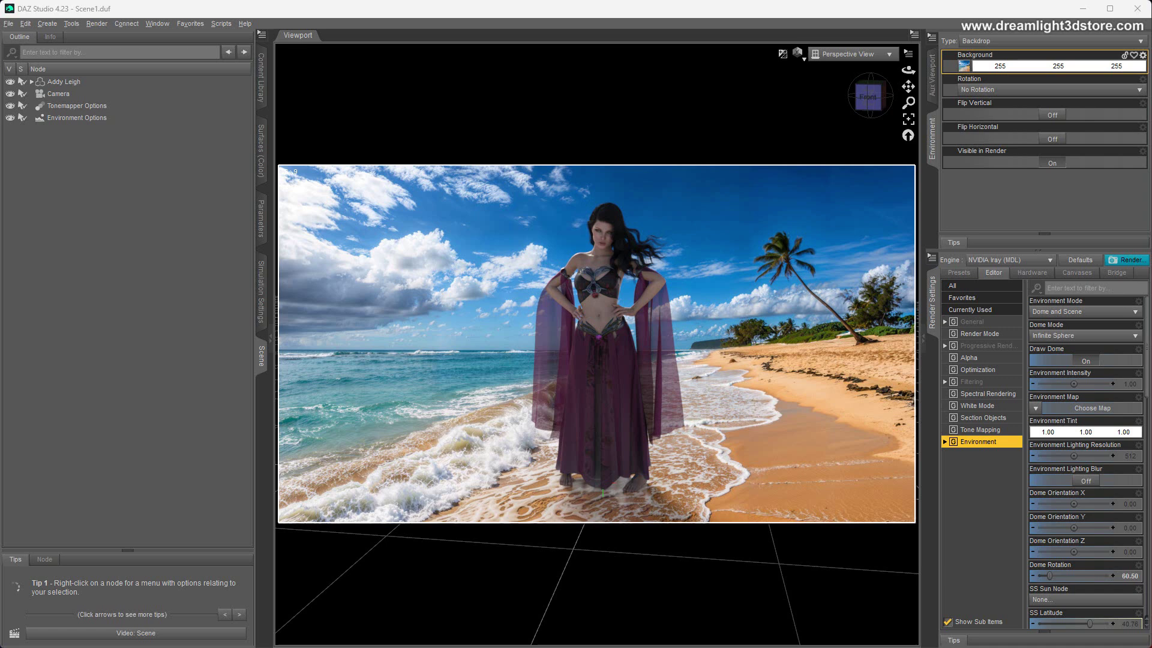
click(47, 24)
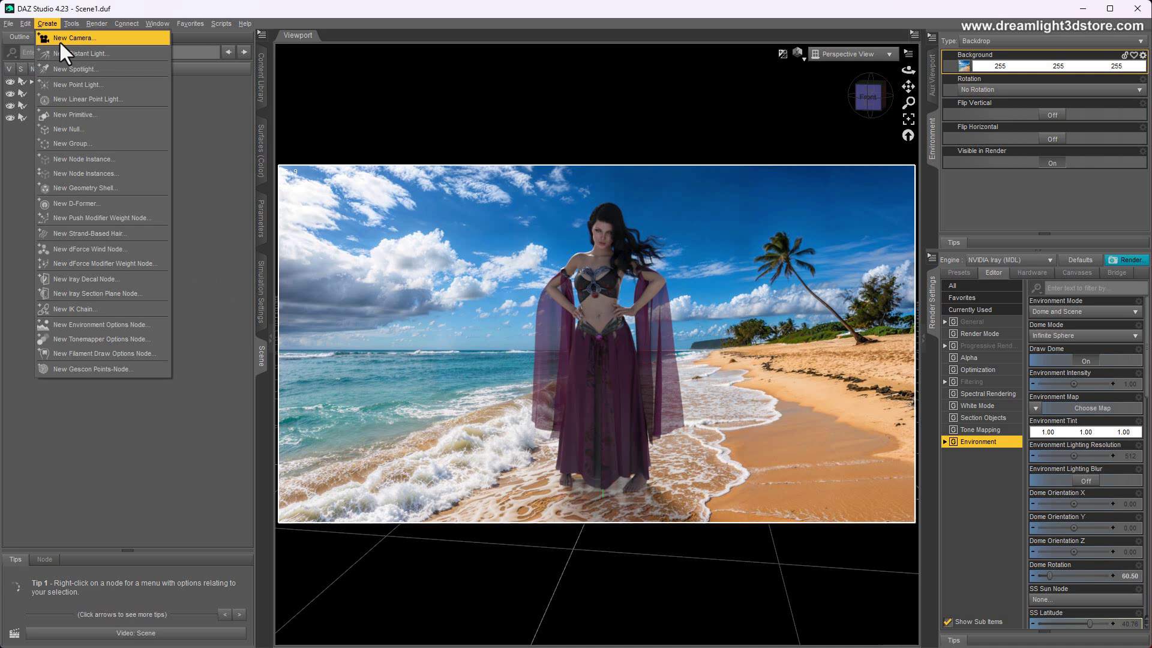
- Create a new camera, then delete the extra Camera (2) from the Outline
click(60, 39)
click(261, 355)
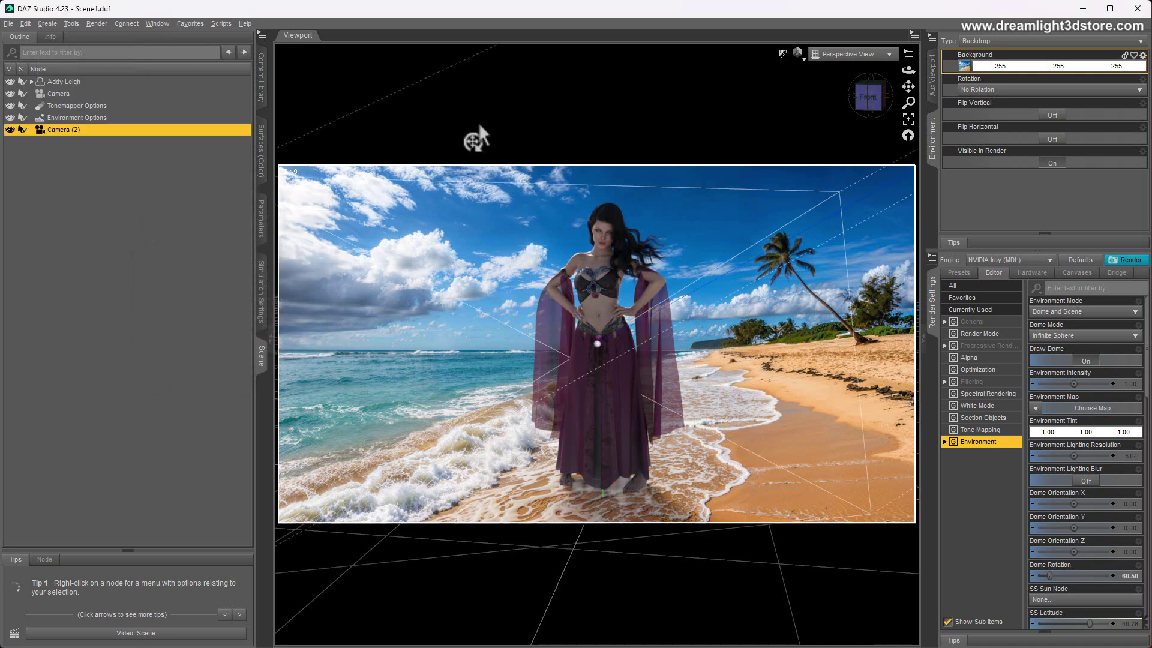
right_click(66, 128)
click(84, 162)
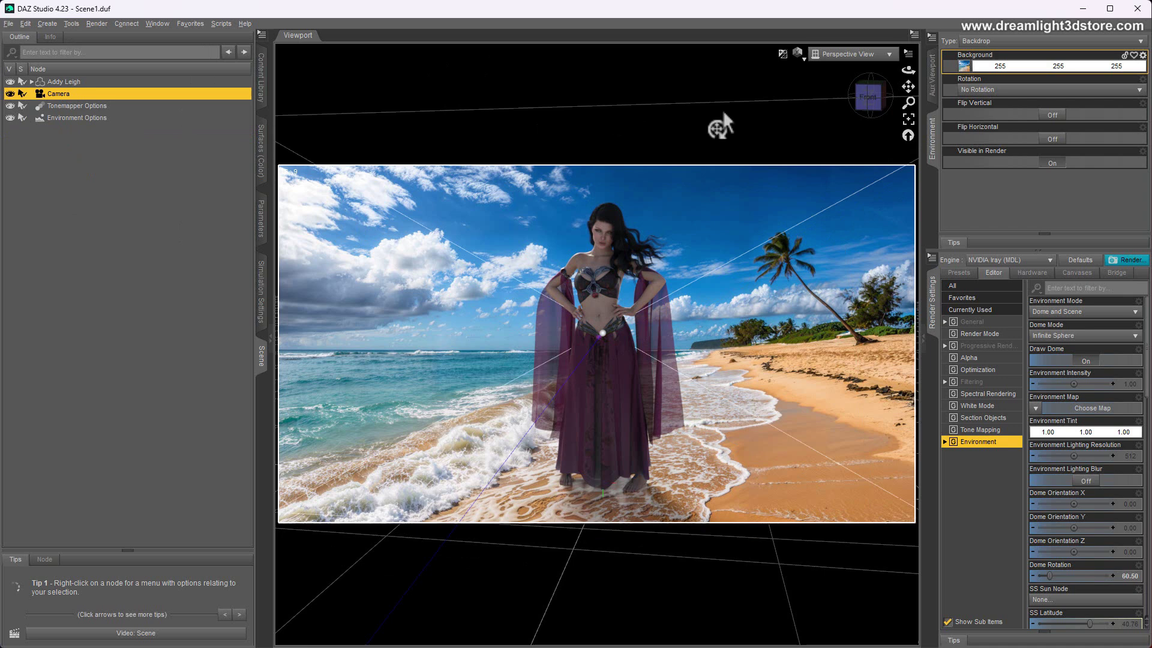
- Switch the viewport to look through the scene's Camera
click(839, 54)
click(834, 143)
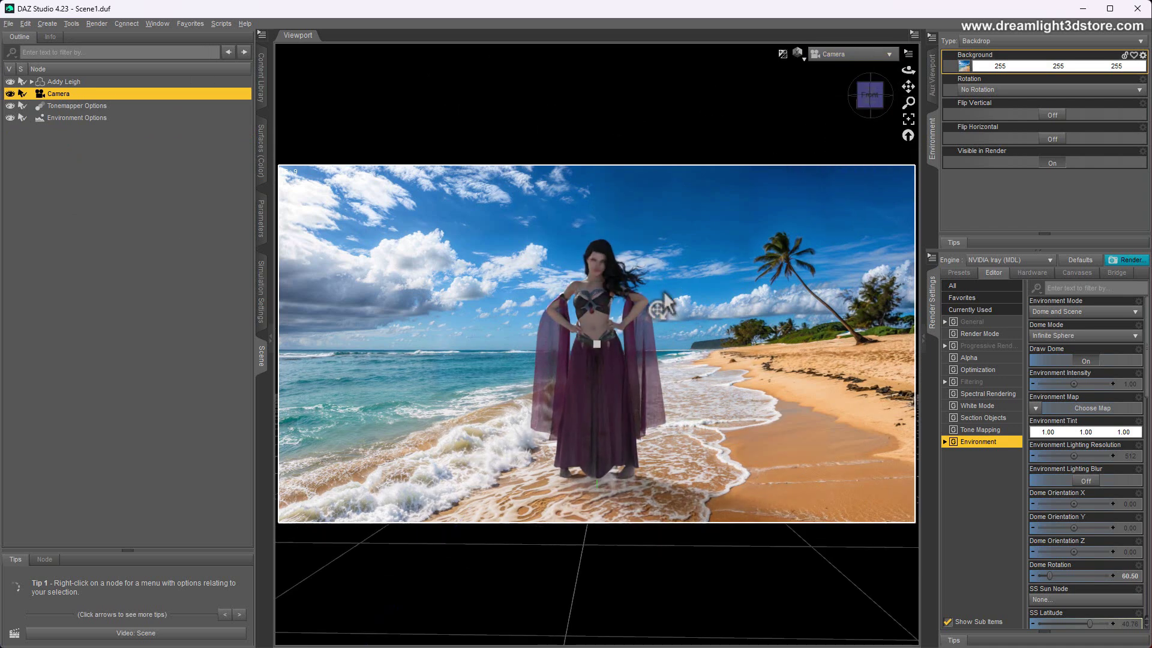
click(801, 65)
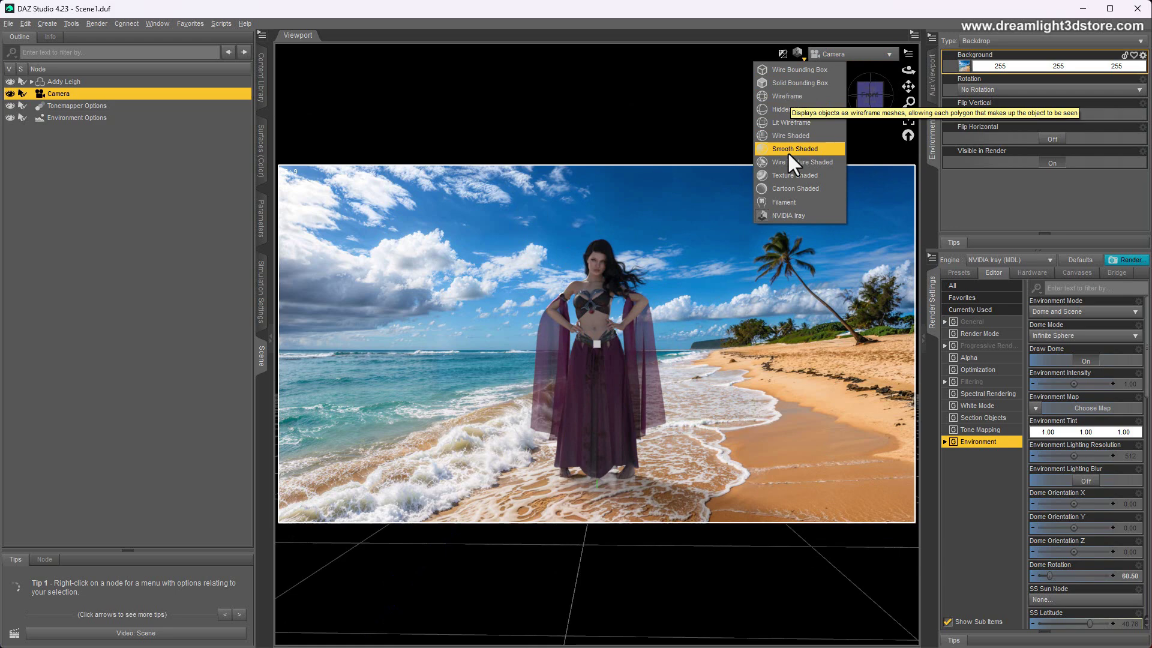
- Toggle the floor grid off and back on, then orbit the camera to reframe Addy Leigh
click(783, 177)
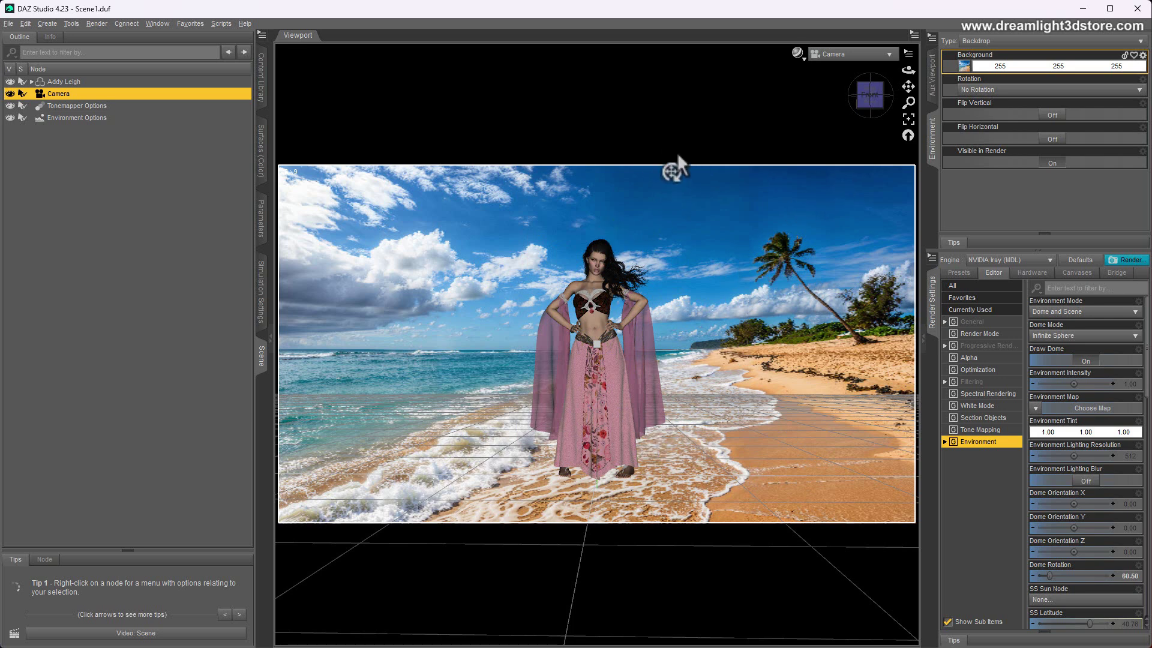
click(908, 54)
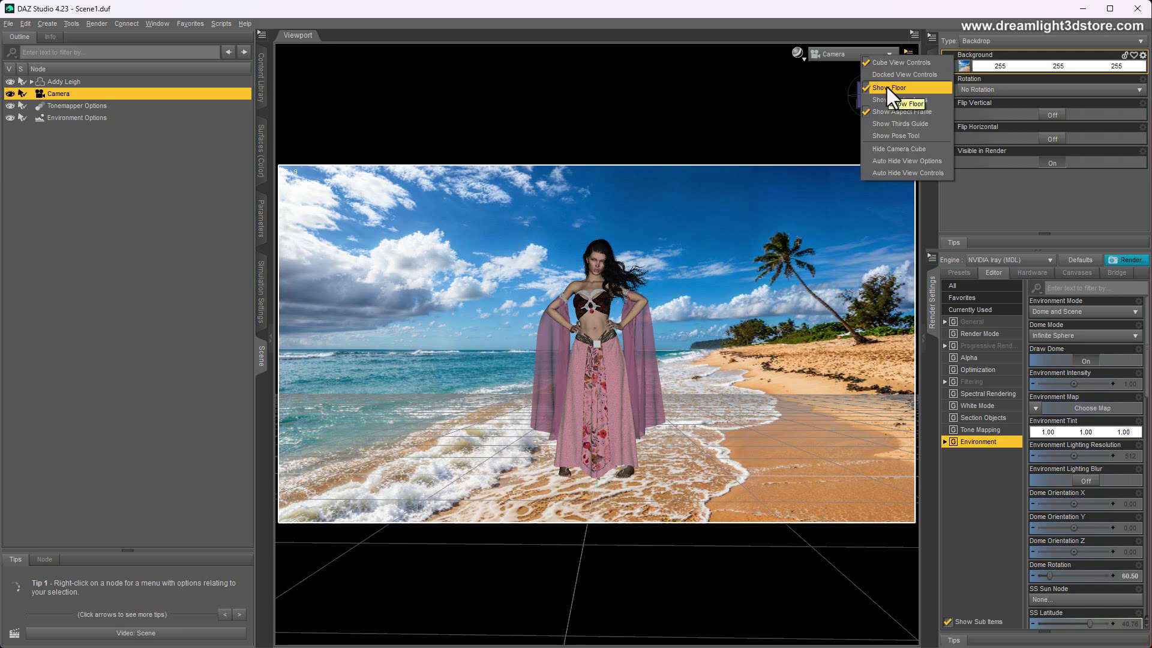
click(886, 87)
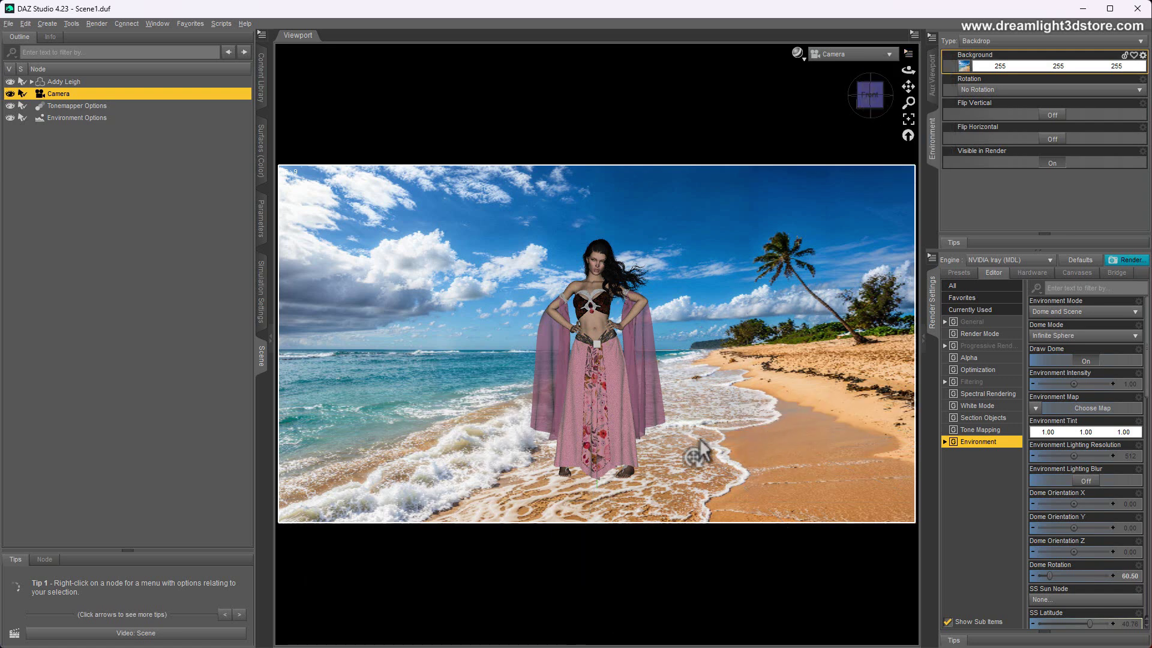
click(908, 54)
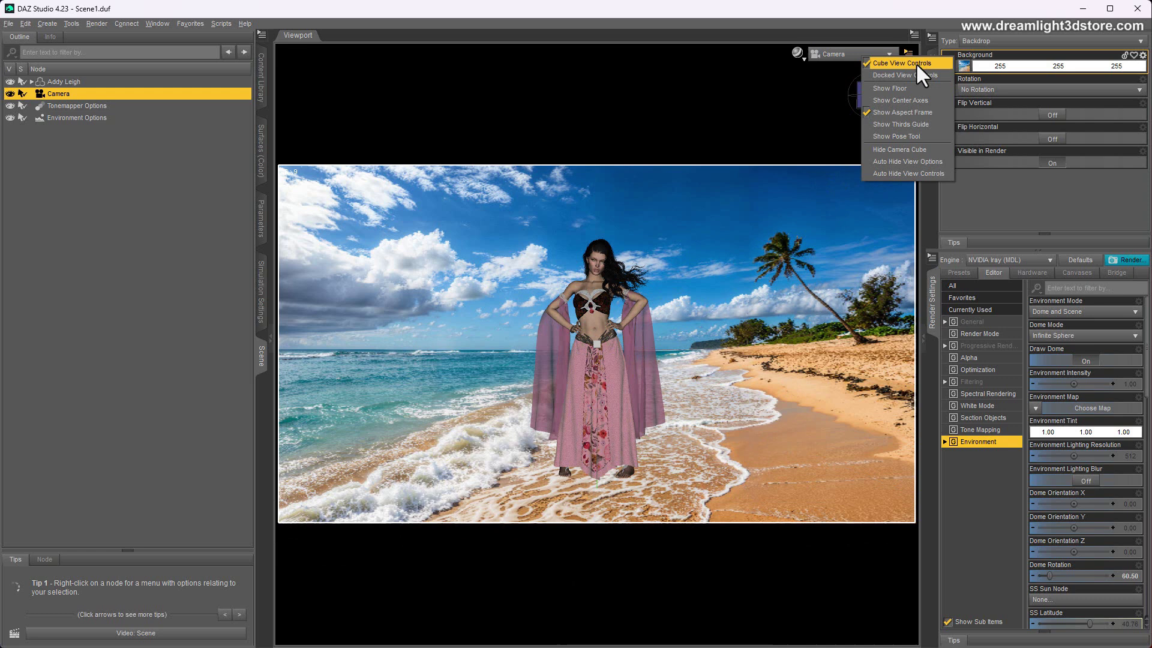
click(899, 90)
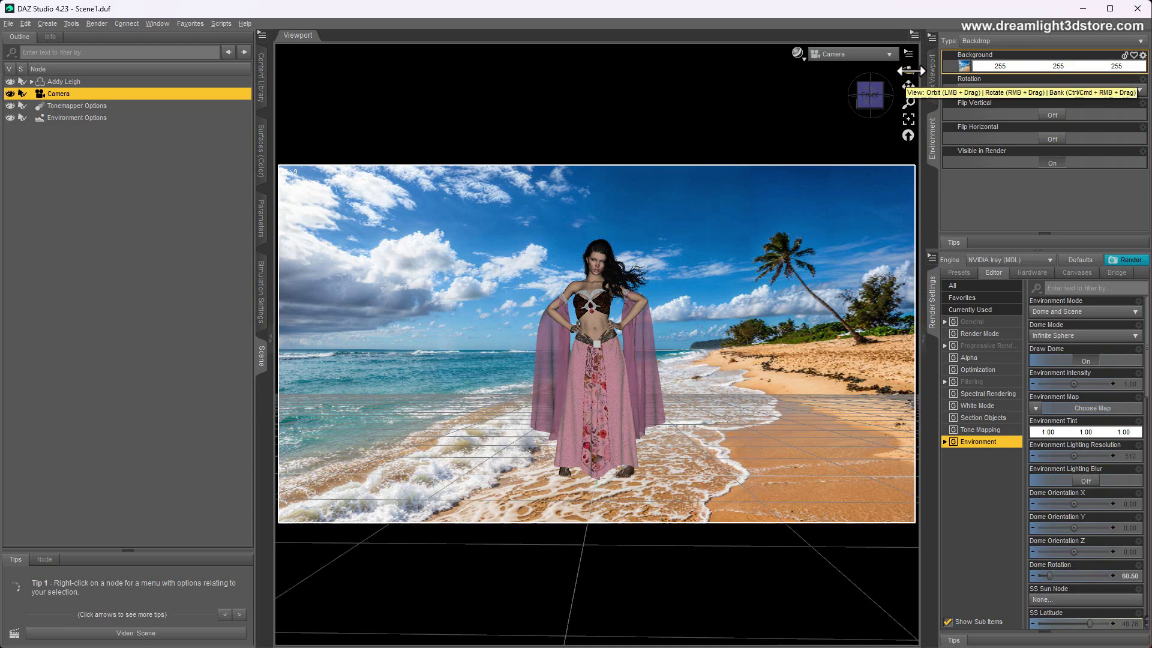
mouse_move(909, 68)
mouse_down()
mouse_move(942, 70)
mouse_move(916, 70)
mouse_move(928, 70)
mouse_up()
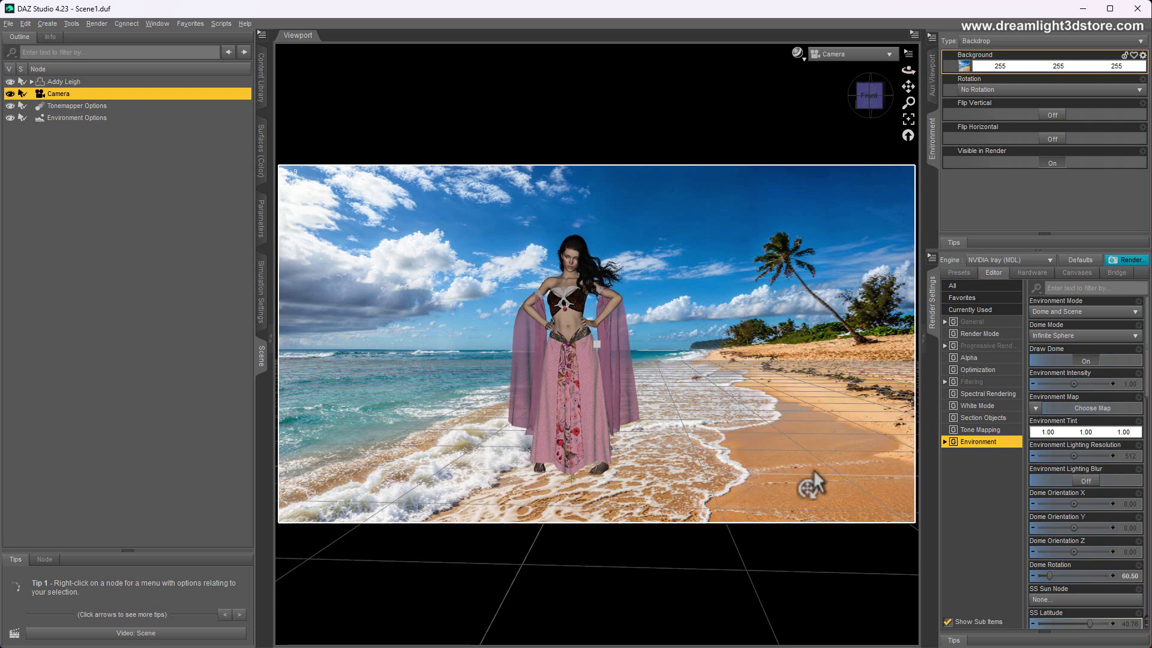
- Adjust the Camera's focal length in Parameters, settling at about 78.59 mm
click(261, 221)
click(39, 187)
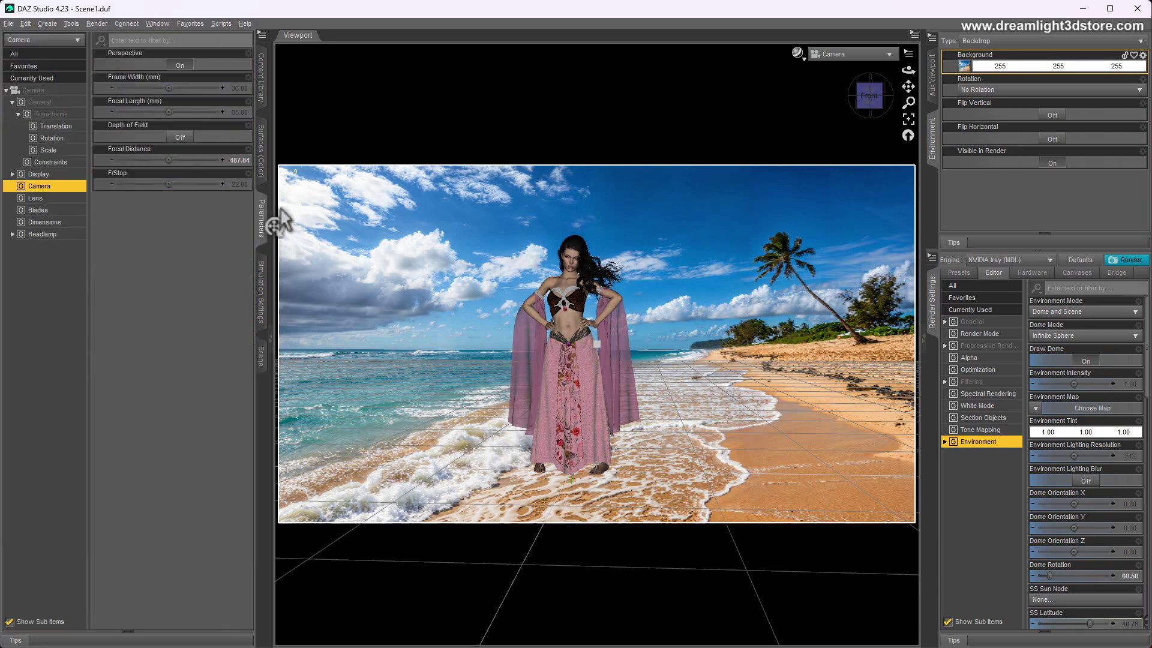
mouse_move(169, 112)
mouse_down()
mouse_move(157, 112)
mouse_move(175, 112)
mouse_up()
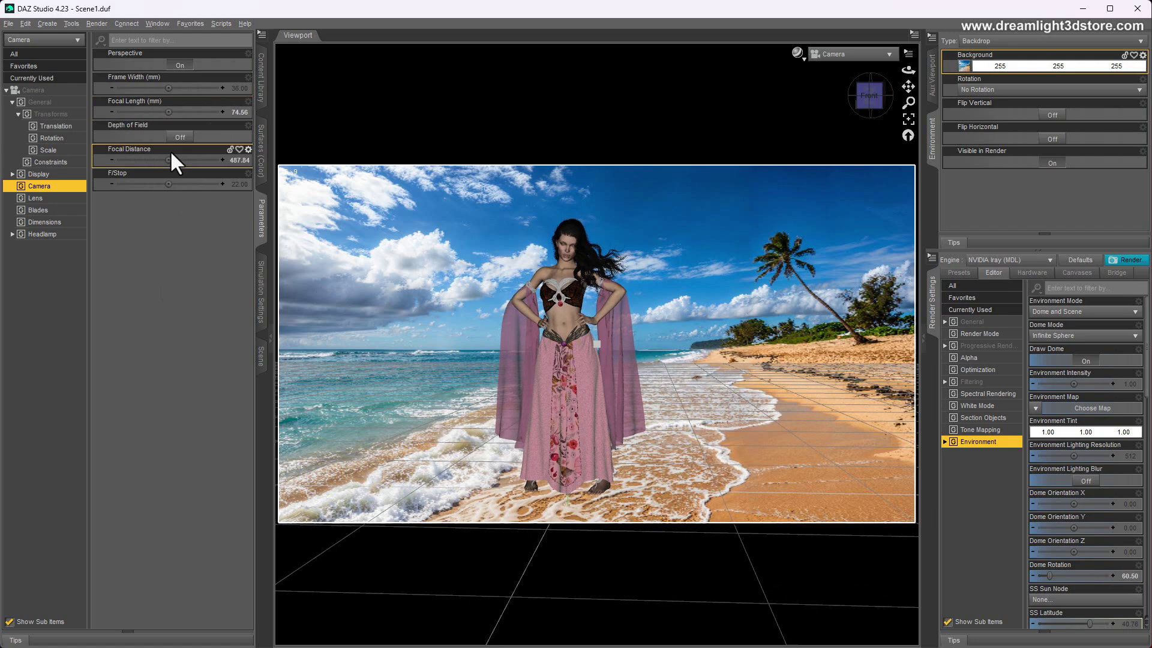
drag(172, 112, 145, 113)
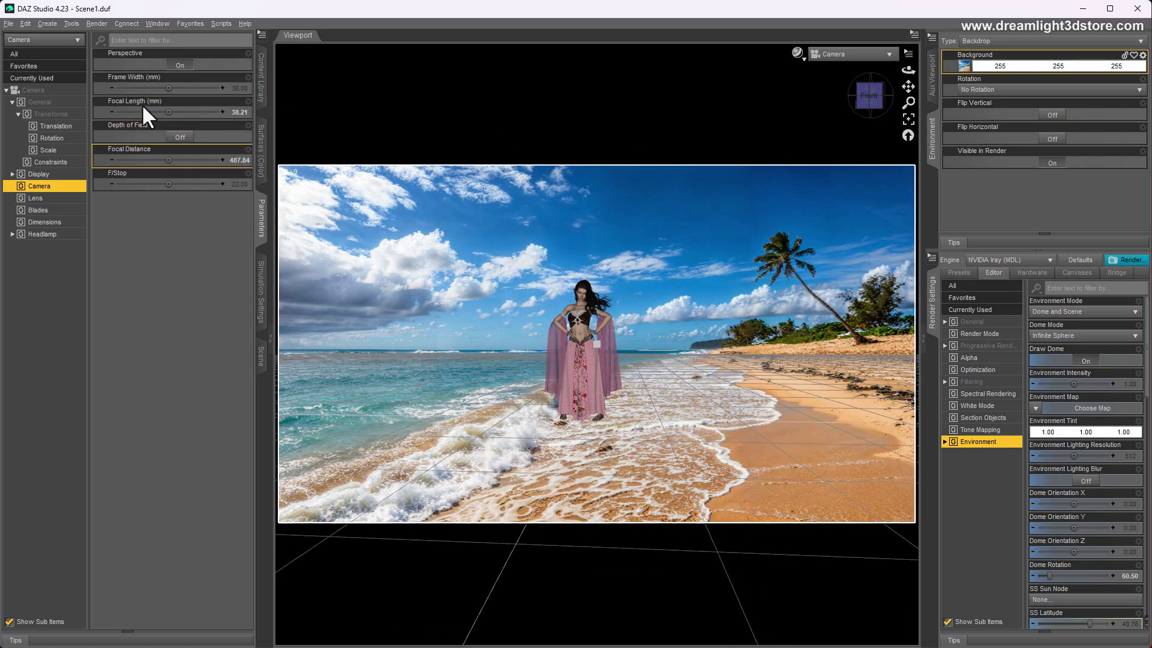
mouse_move(169, 114)
mouse_down()
mouse_move(191, 112)
mouse_move(168, 112)
mouse_up()
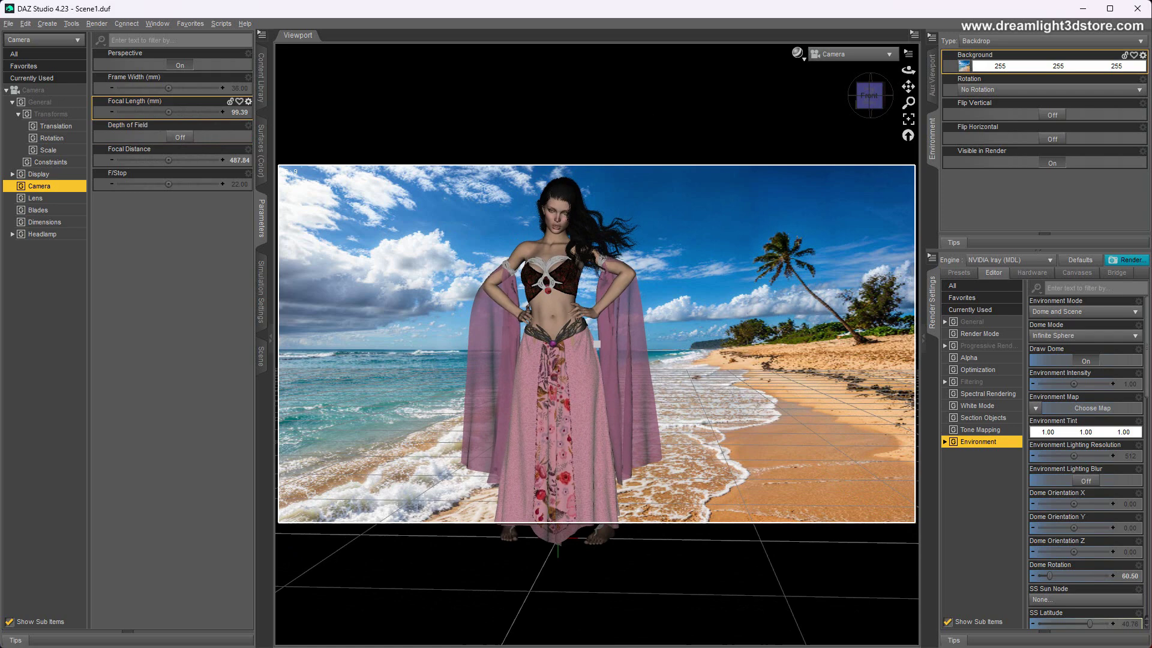
mouse_move(911, 101)
mouse_down()
mouse_move(911, 128)
mouse_move(908, 79)
mouse_up()
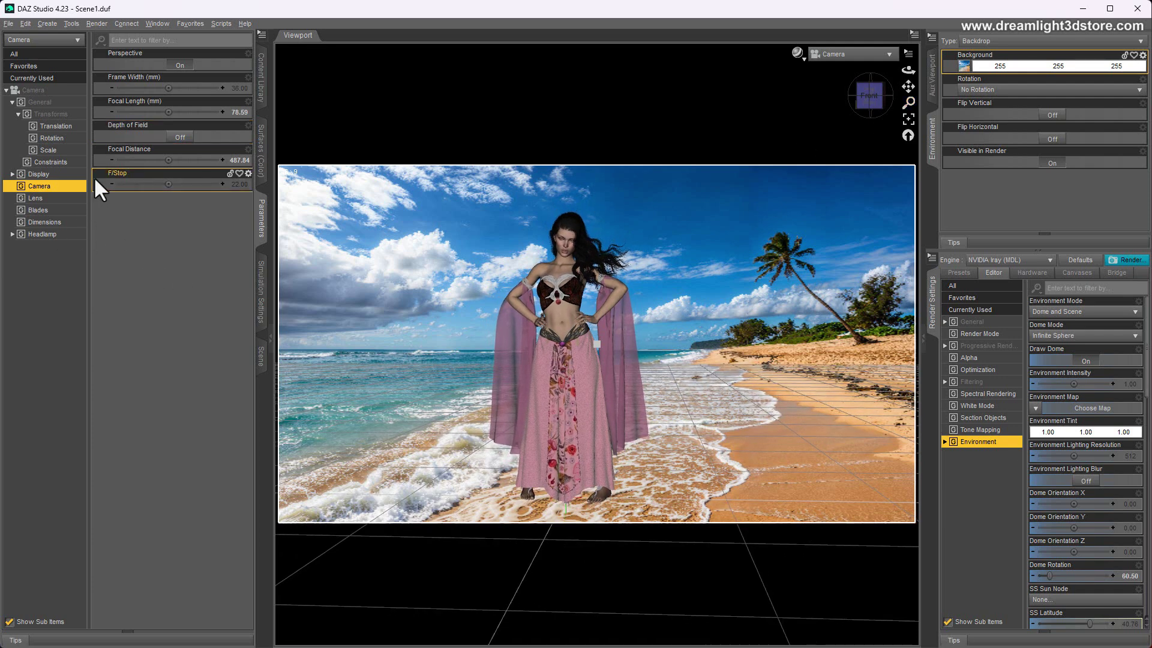
click(35, 91)
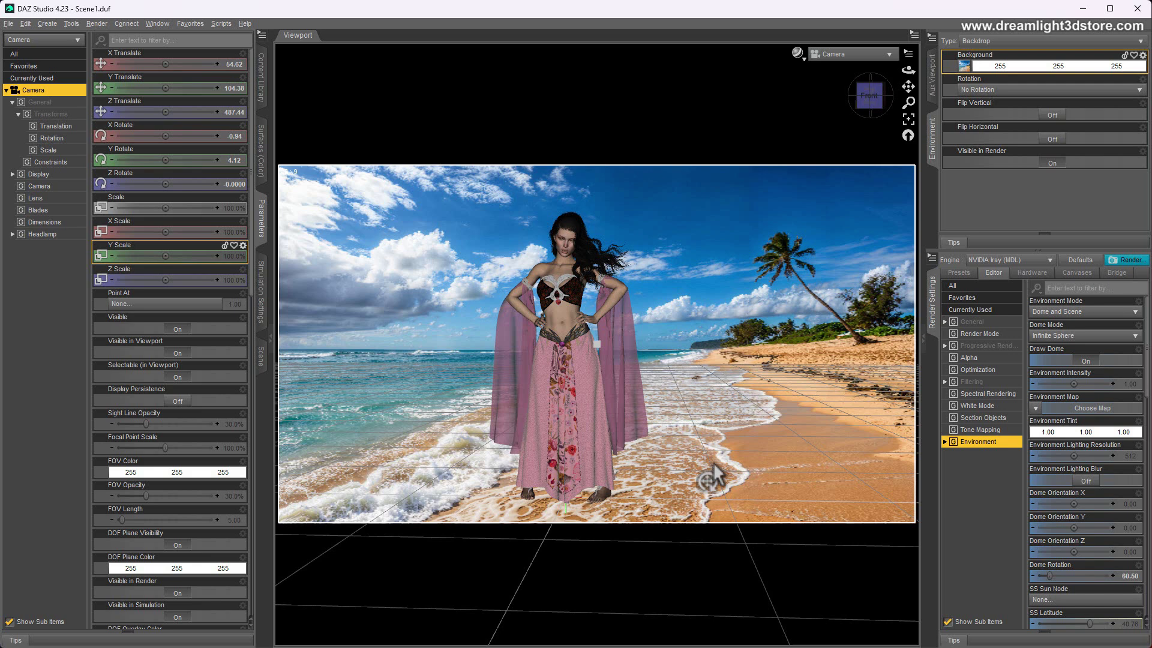
- Set the Camera's Y Translate to 100
click(231, 89)
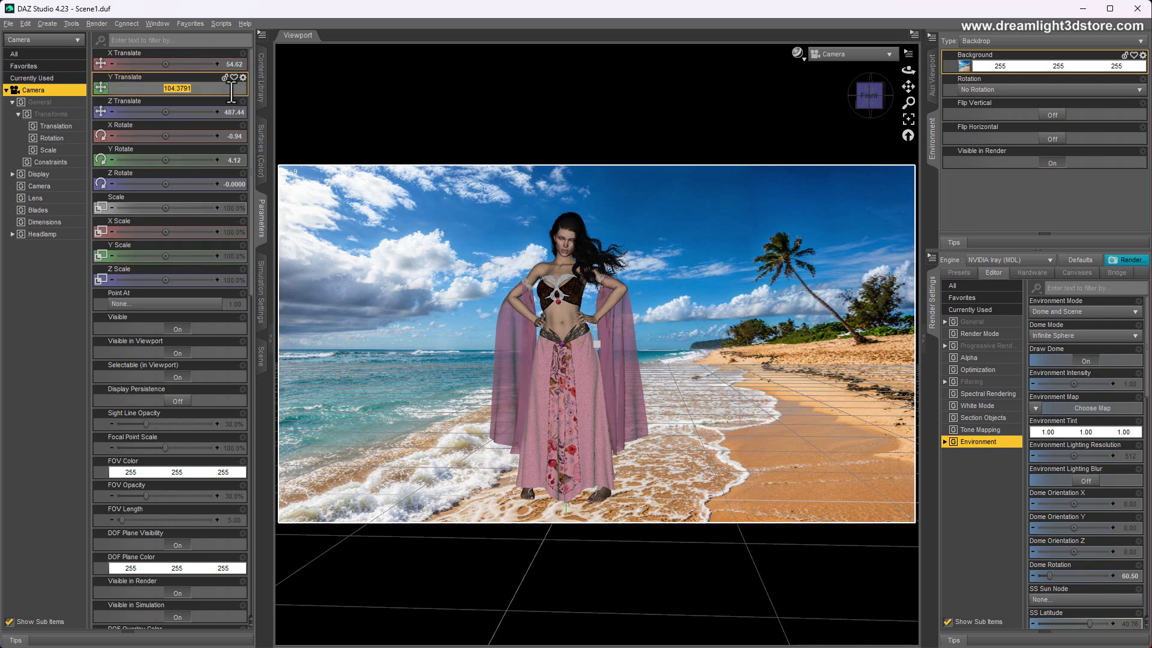
text(100)
key(Return)
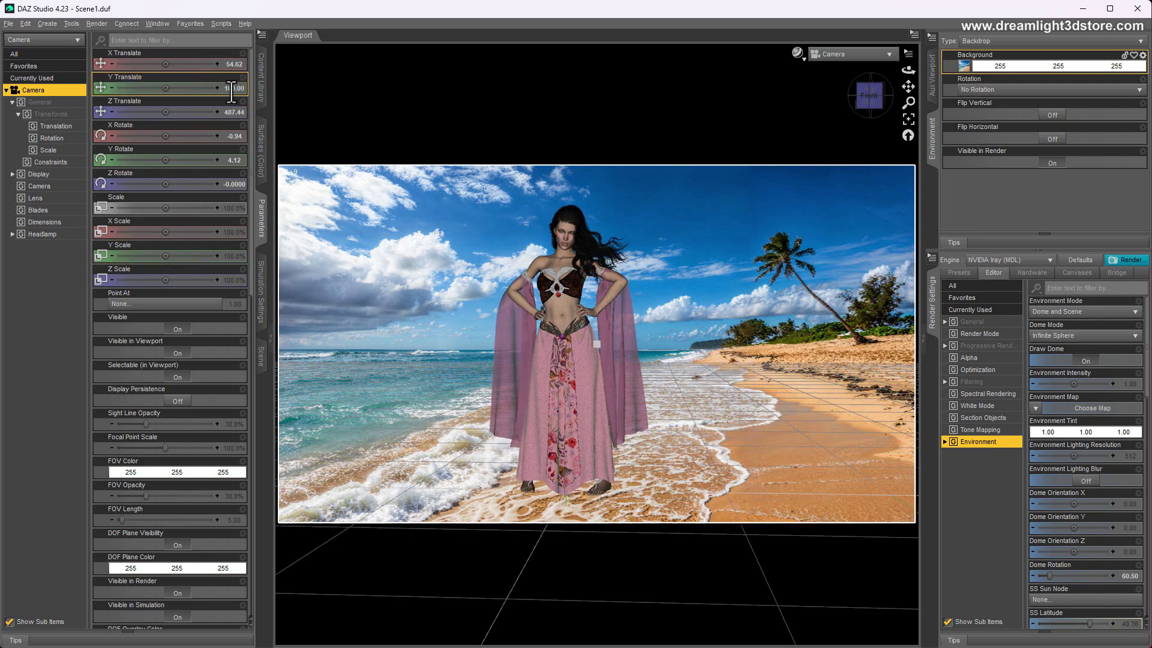
- Change the viewport shading mode and pan the camera to reposition the figure
click(798, 53)
click(778, 212)
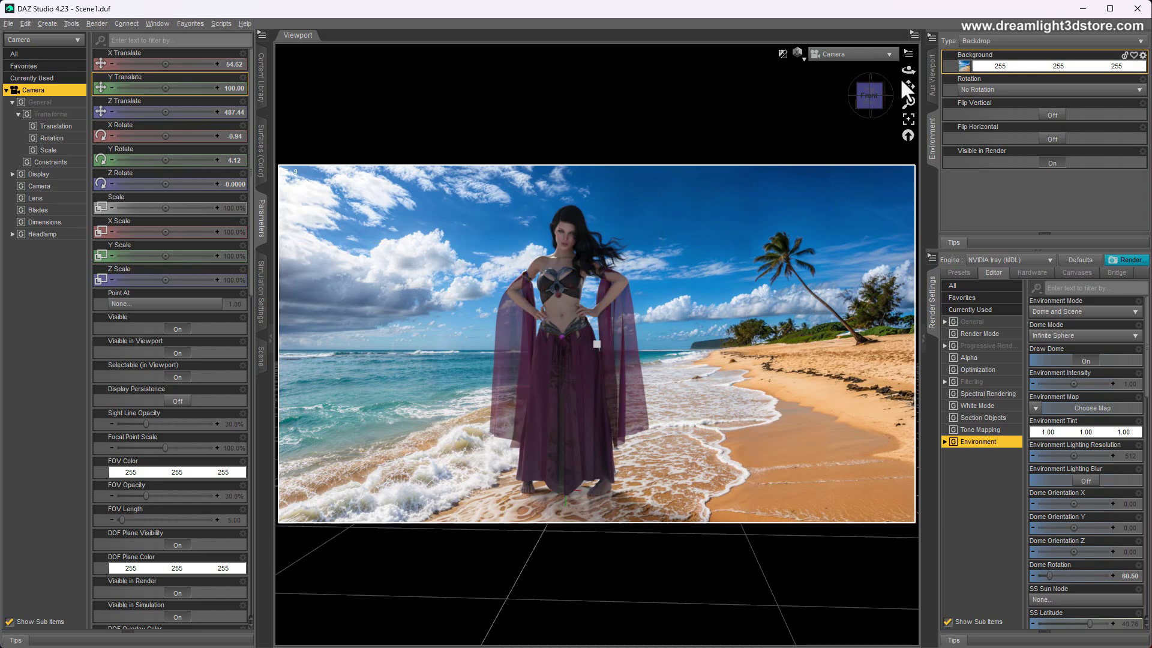
drag(909, 85, 827, 356)
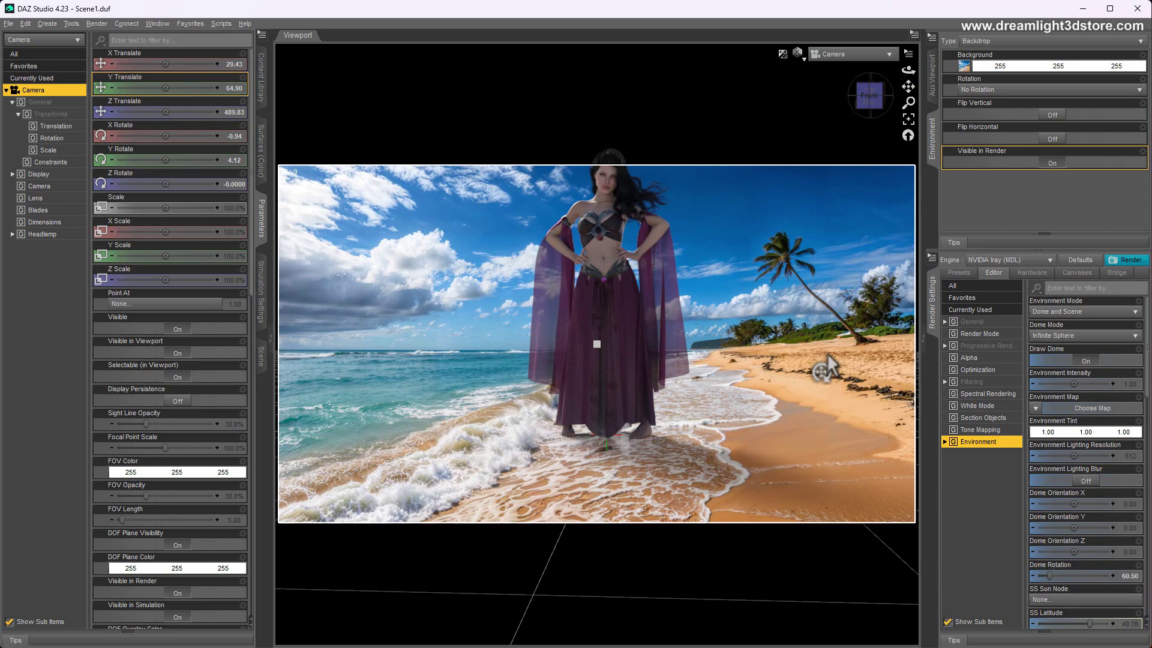
drag(908, 86, 804, 258)
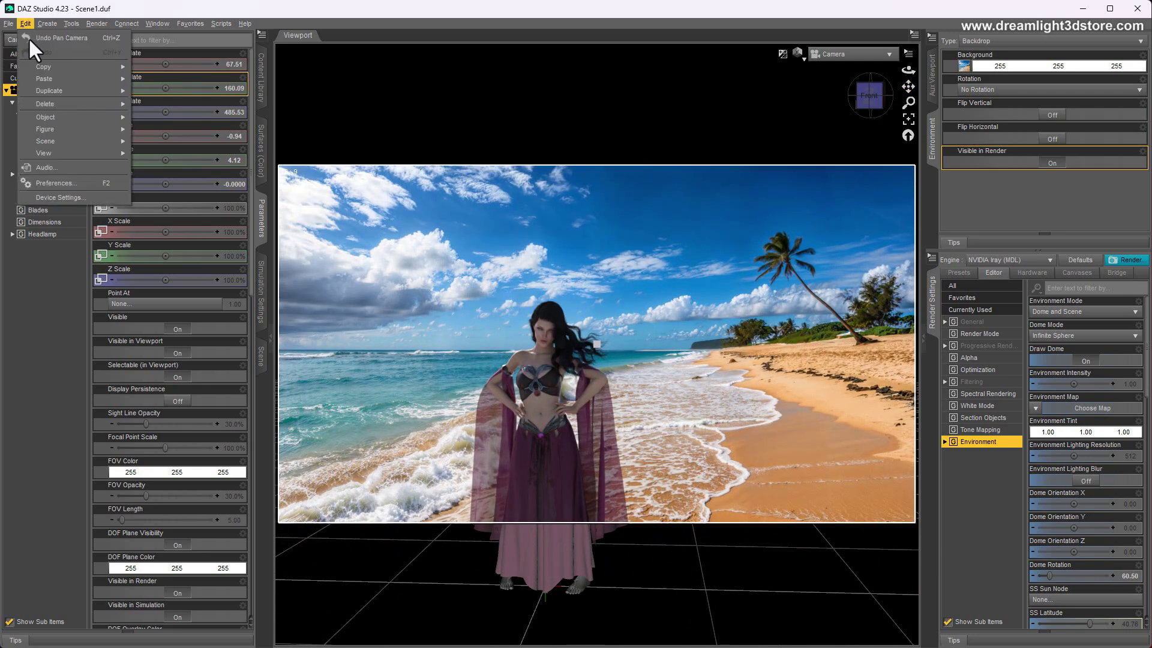
- Undo the pans and dolly the camera back to Z 572.63, framing Addy full-length
click(54, 38)
click(25, 23)
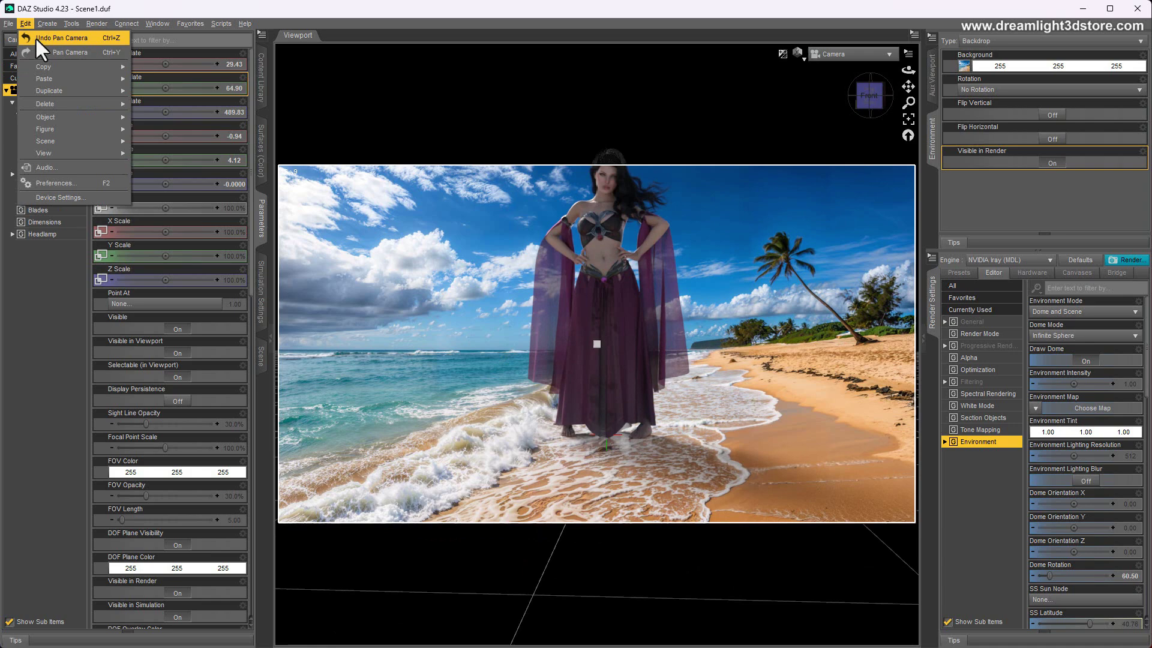
click(54, 37)
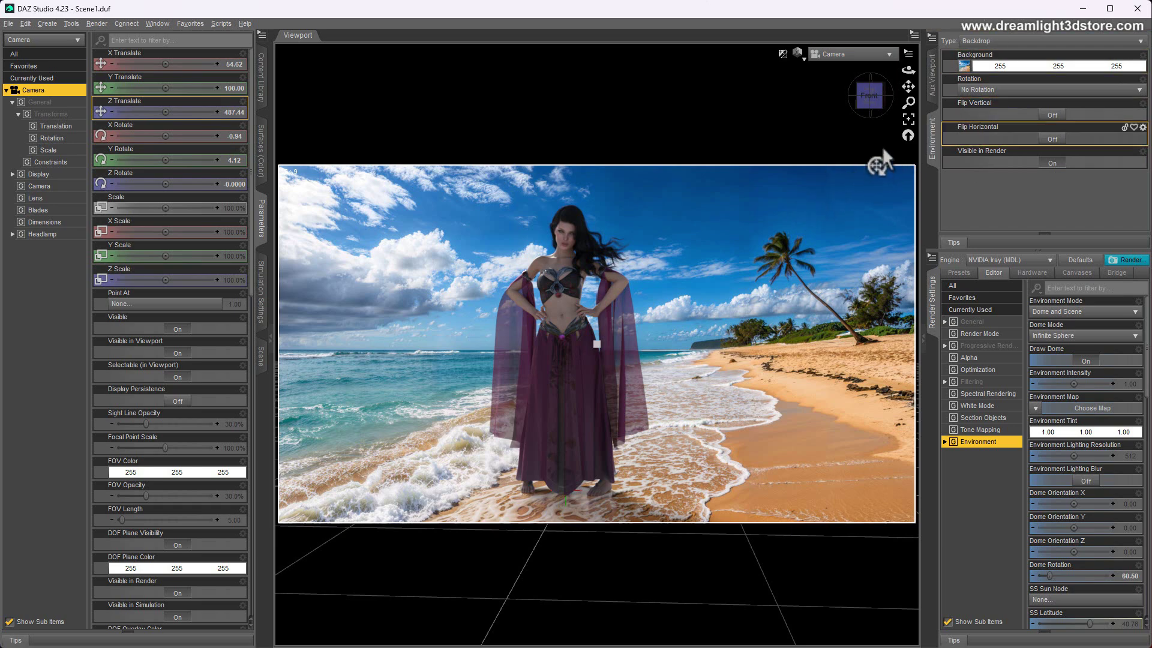
drag(909, 100, 890, 186)
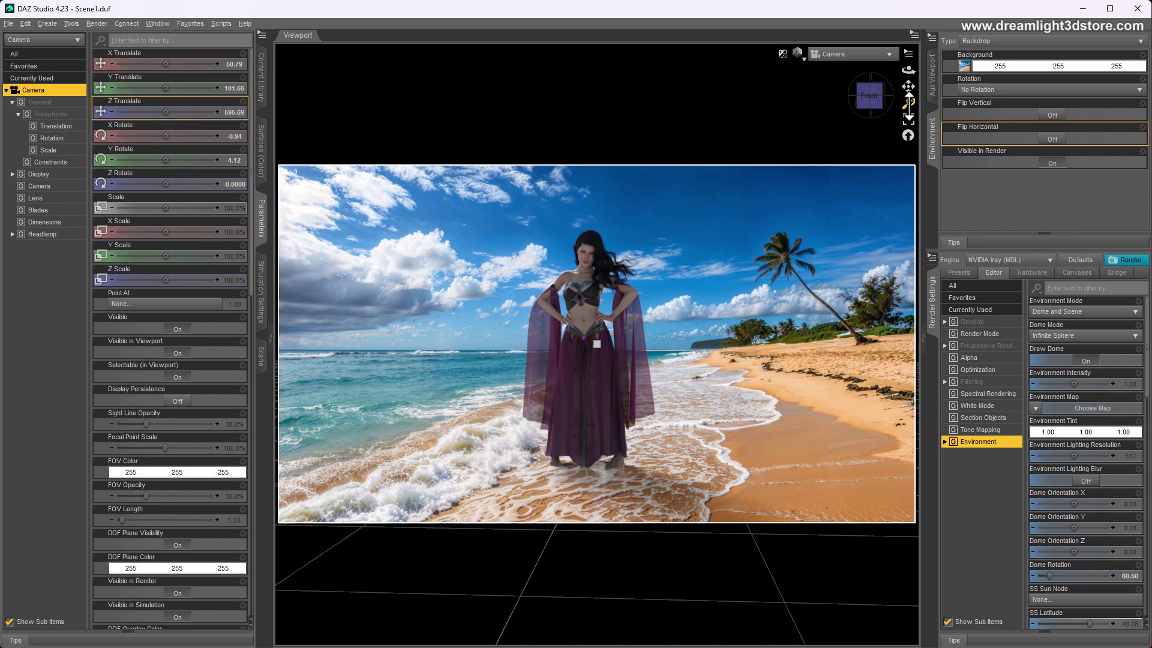
drag(908, 102, 865, 264)
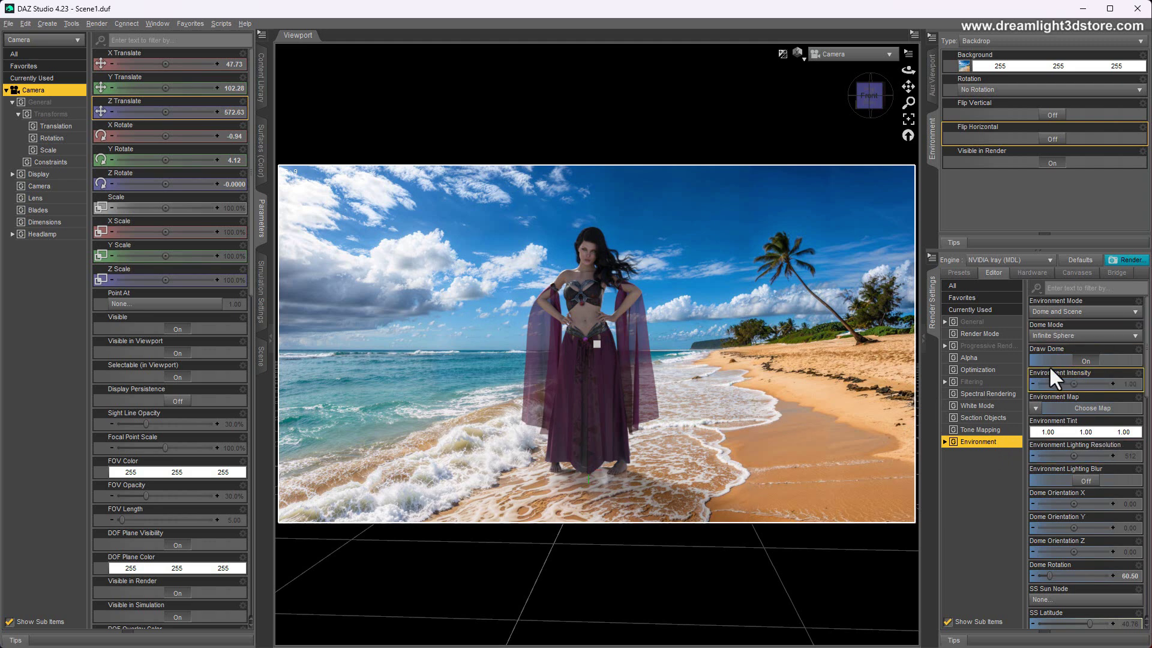
click(1035, 409)
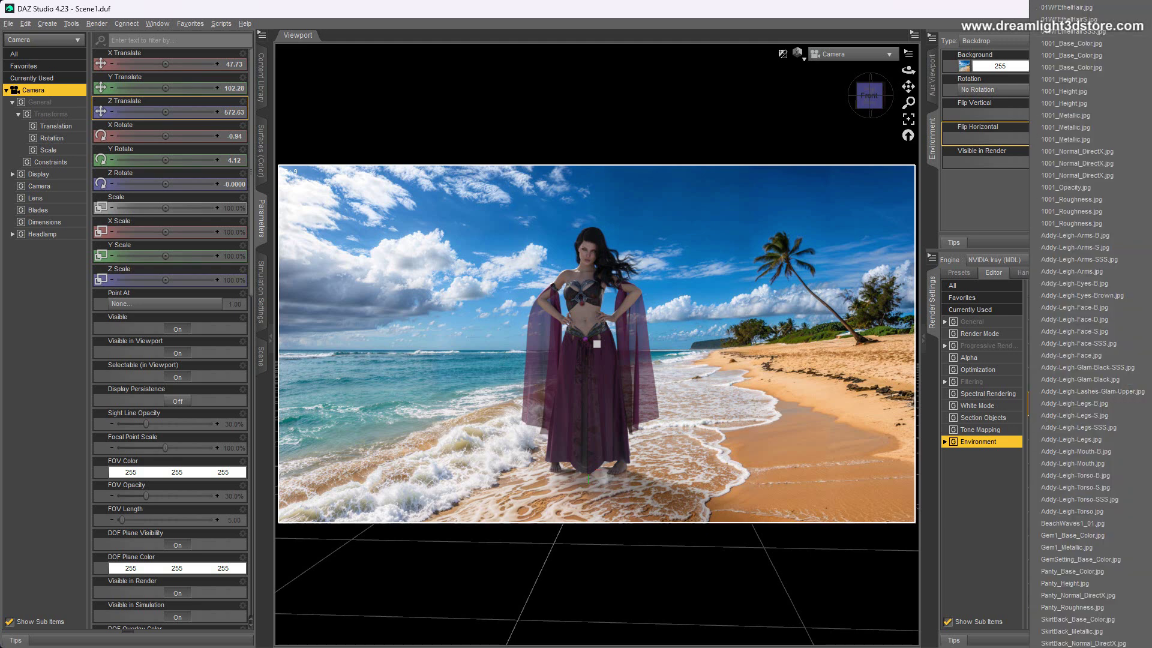
key(Escape)
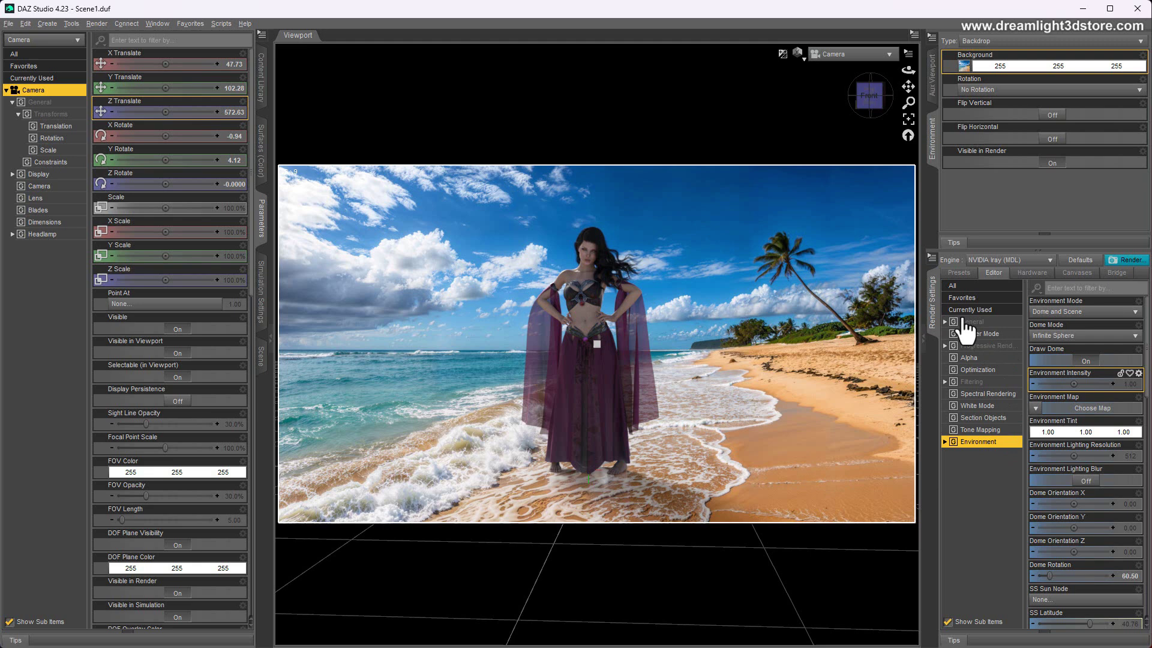
click(1057, 312)
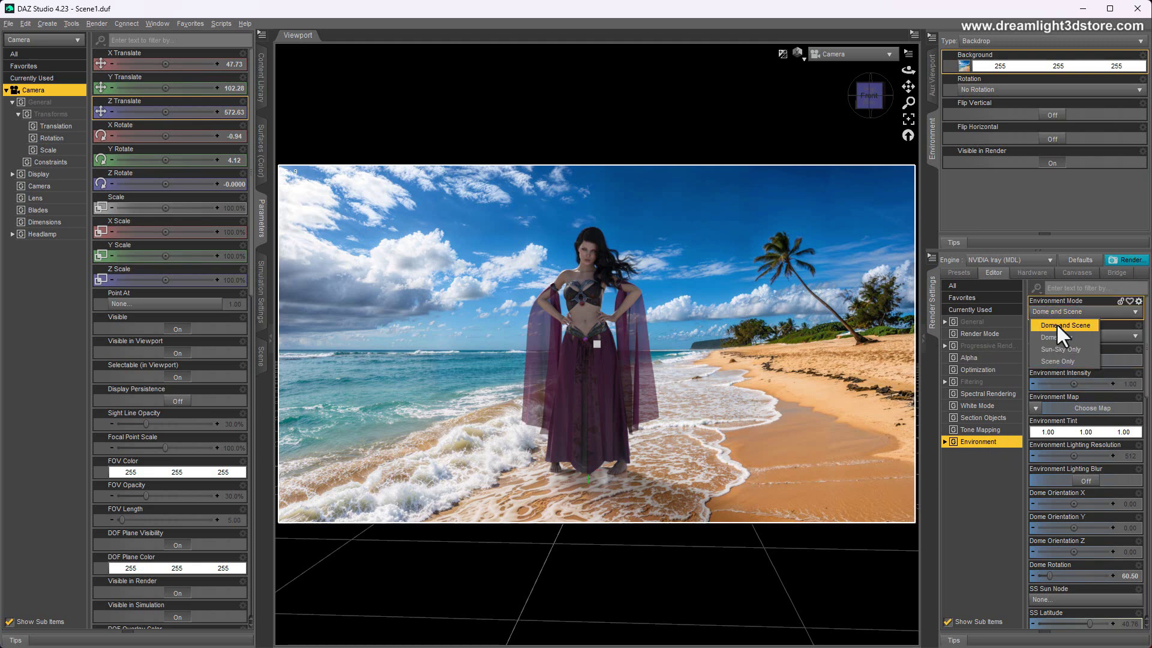
click(1056, 324)
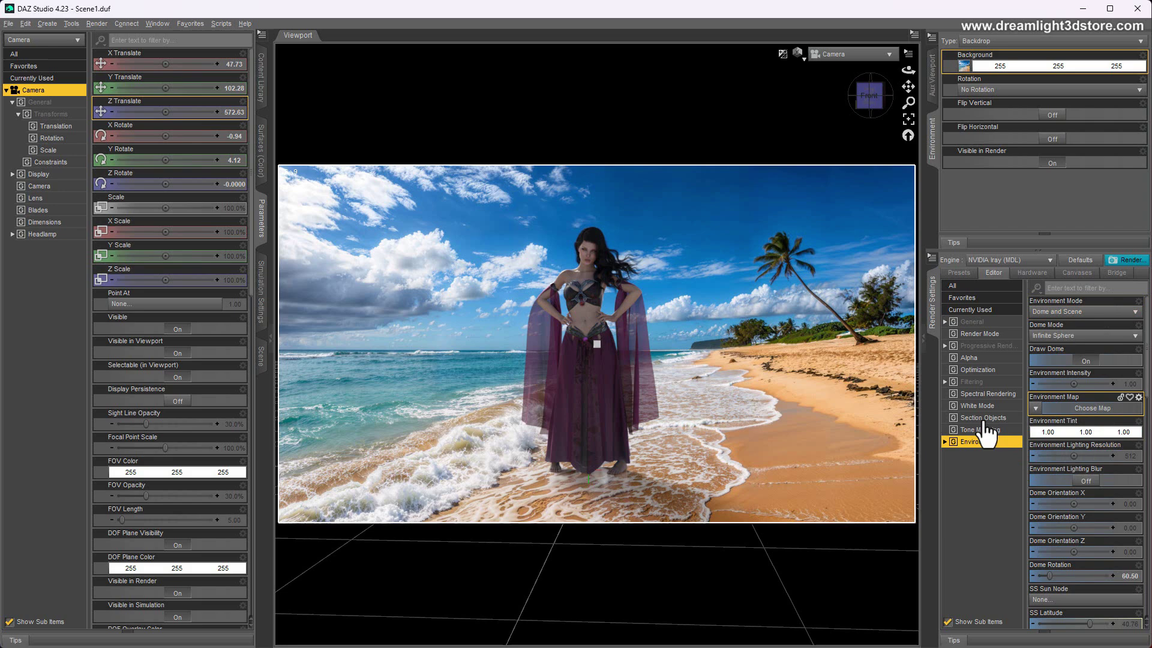
click(1060, 312)
click(1060, 360)
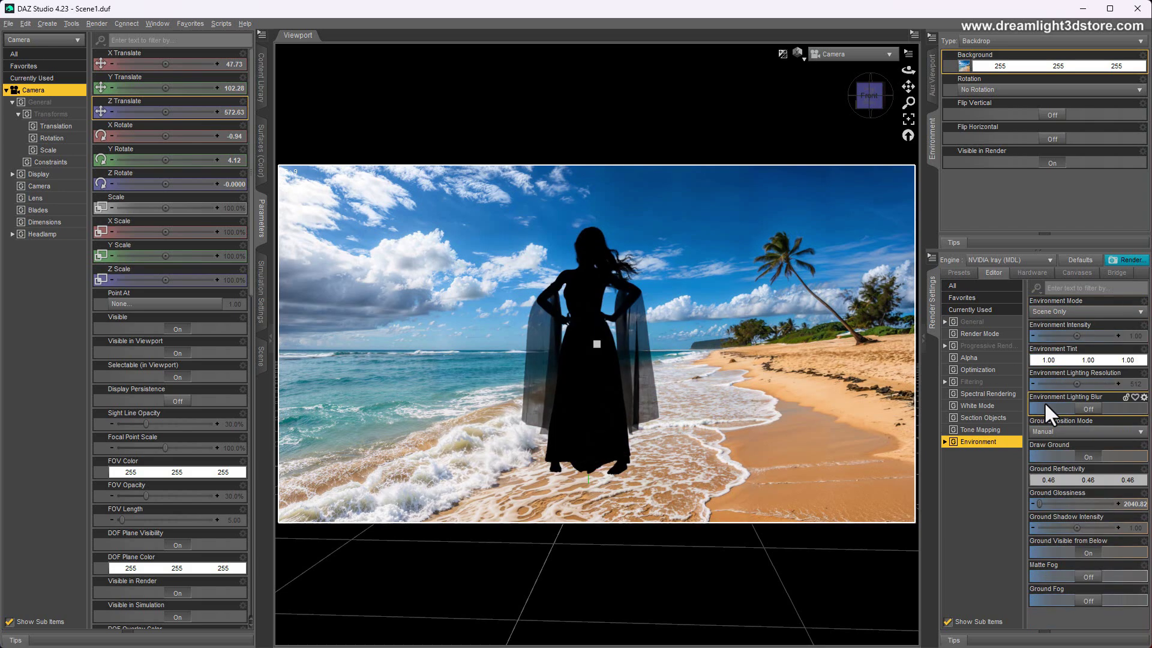
click(1055, 312)
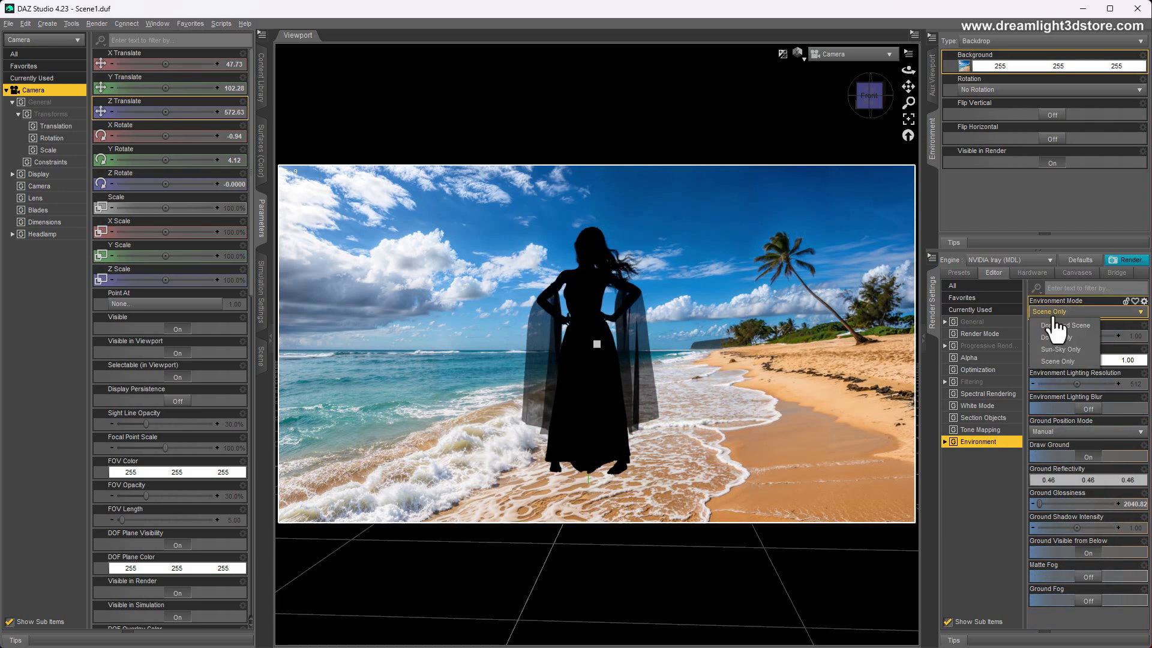
click(1048, 336)
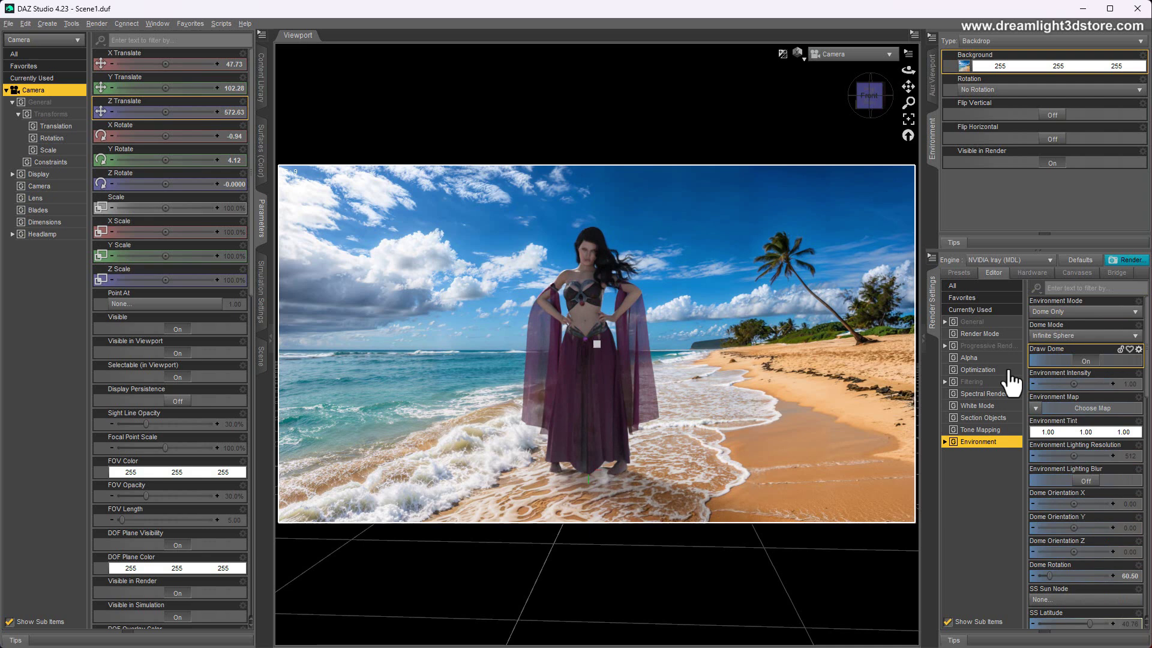
click(1056, 314)
click(1057, 325)
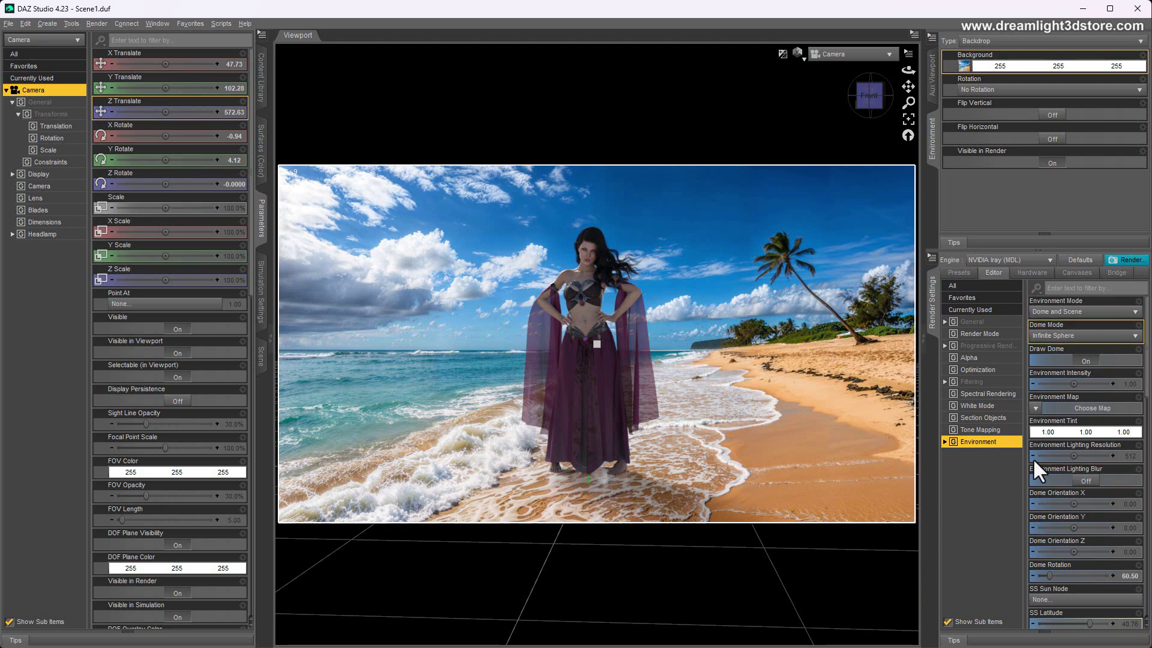
- Rotate the environment dome to move the sun, set SS Time to 16:00, then fine-tune the rotation
scroll(1082, 491, down, 3)
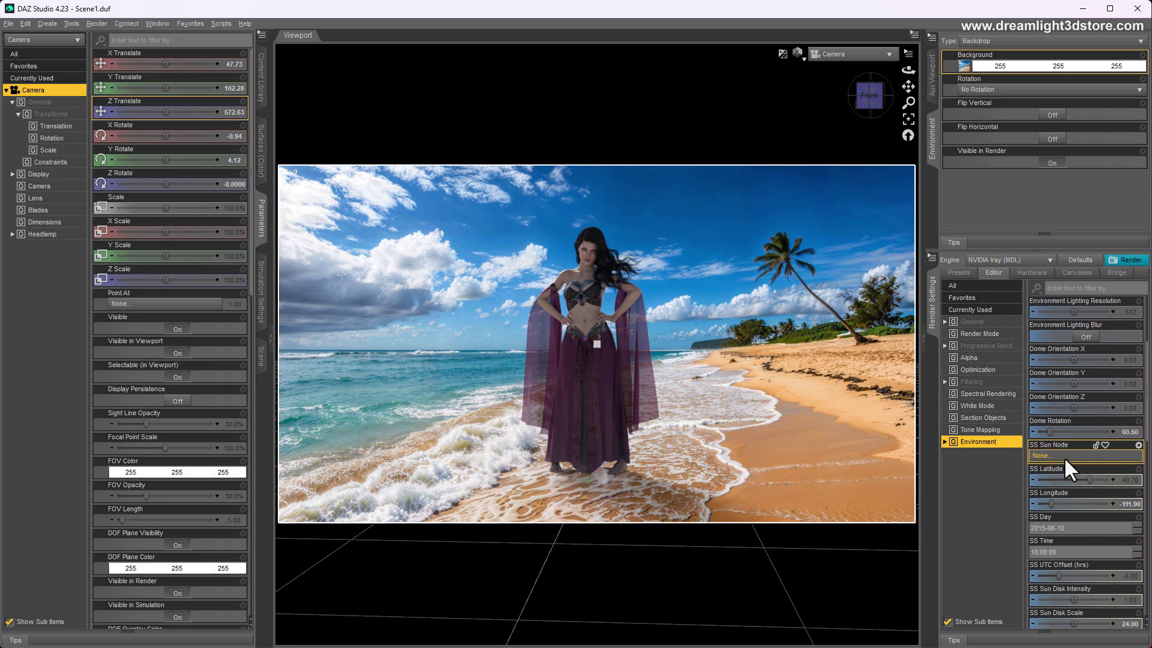
scroll(1066, 450, down, 2)
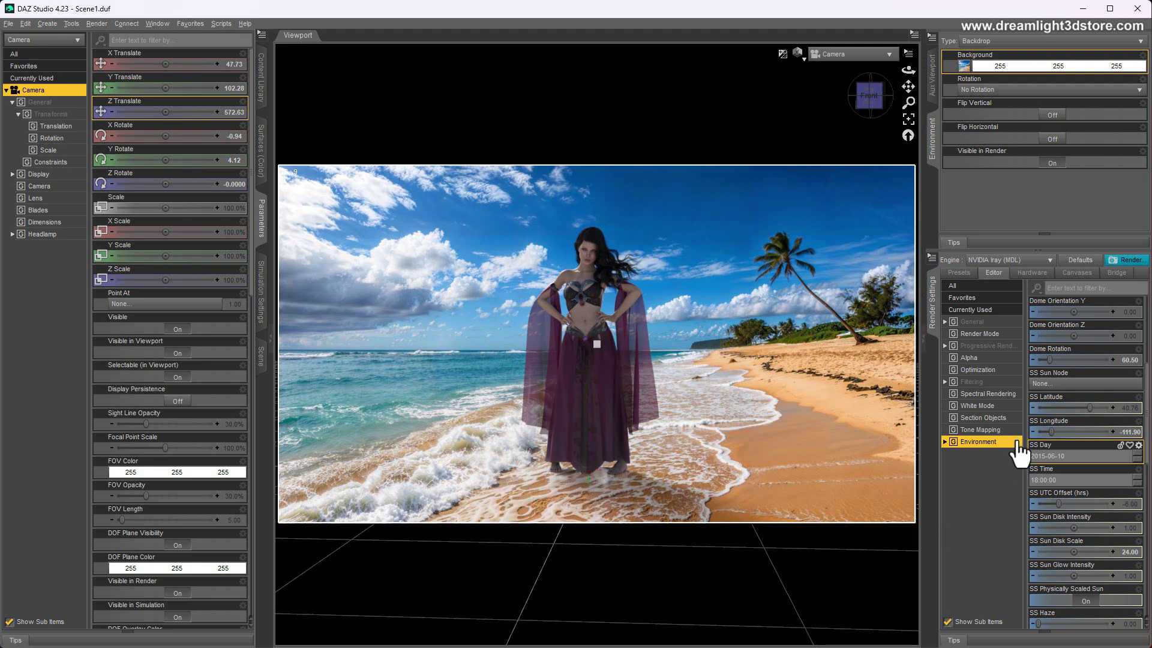
mouse_move(1053, 358)
mouse_down()
mouse_move(1064, 361)
mouse_move(1041, 355)
mouse_up()
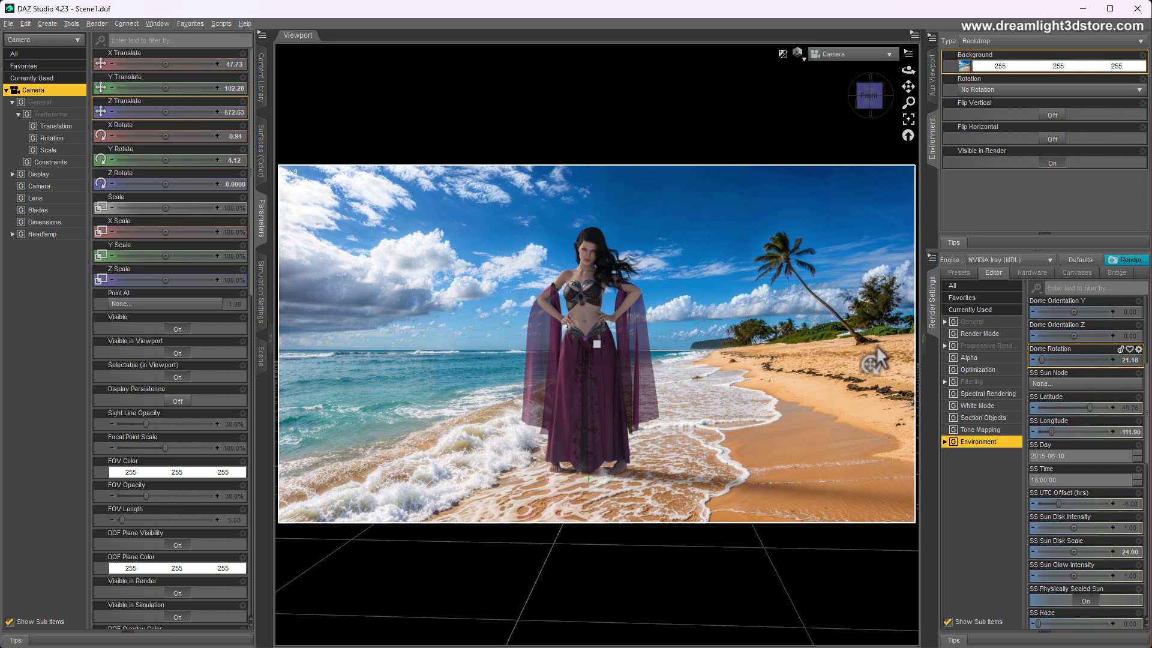
click(1032, 480)
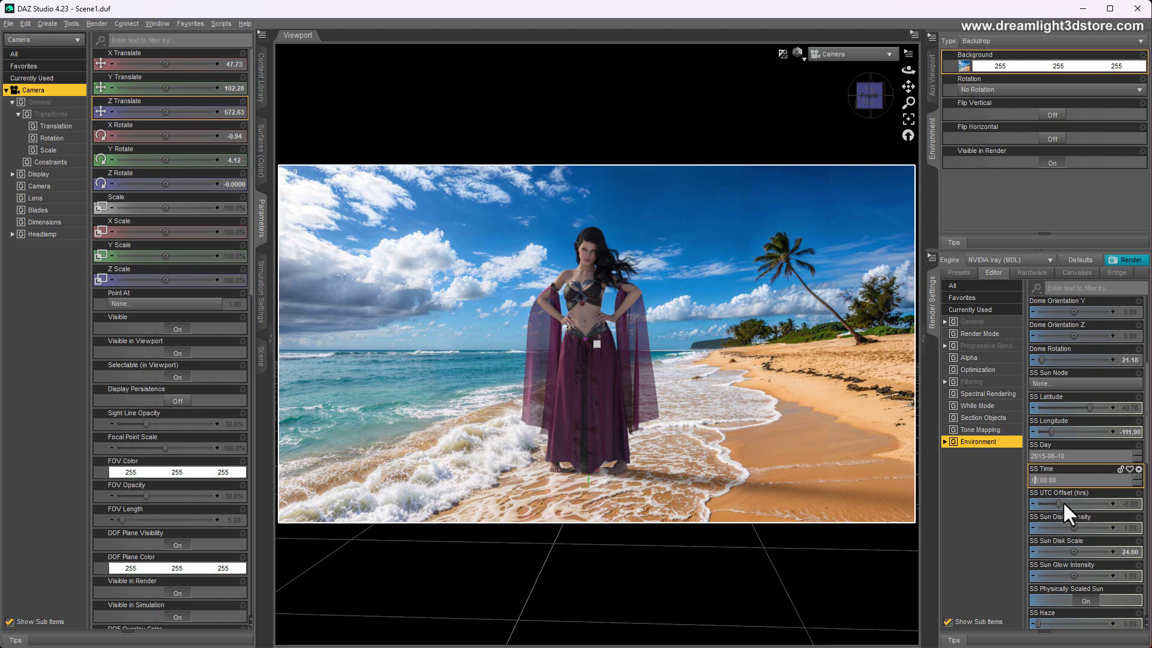
text(16)
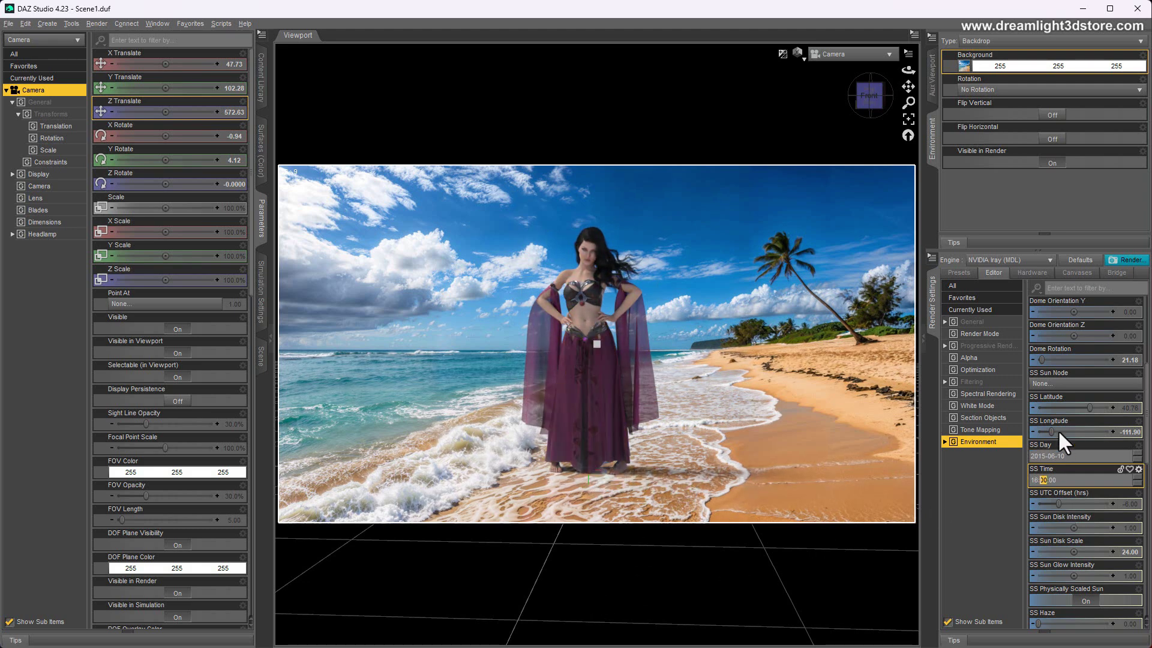
mouse_move(1043, 359)
mouse_down()
mouse_move(1110, 360)
mouse_move(1044, 362)
mouse_up()
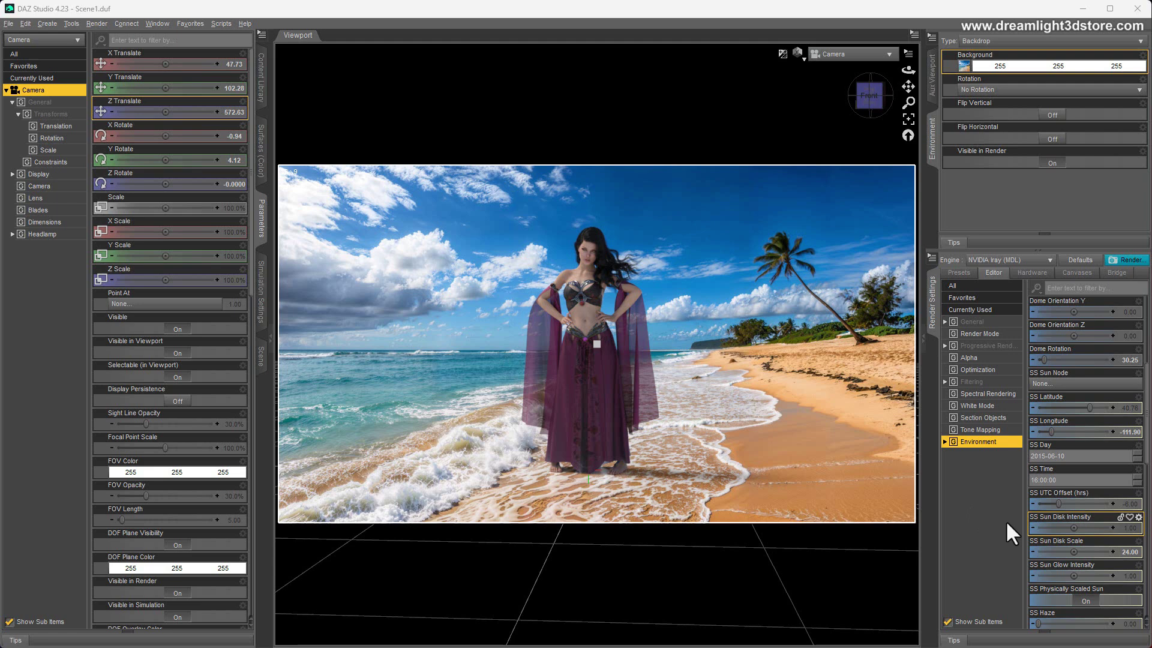
- Set the environment intensity to 0.50
scroll(1076, 456, up, 3)
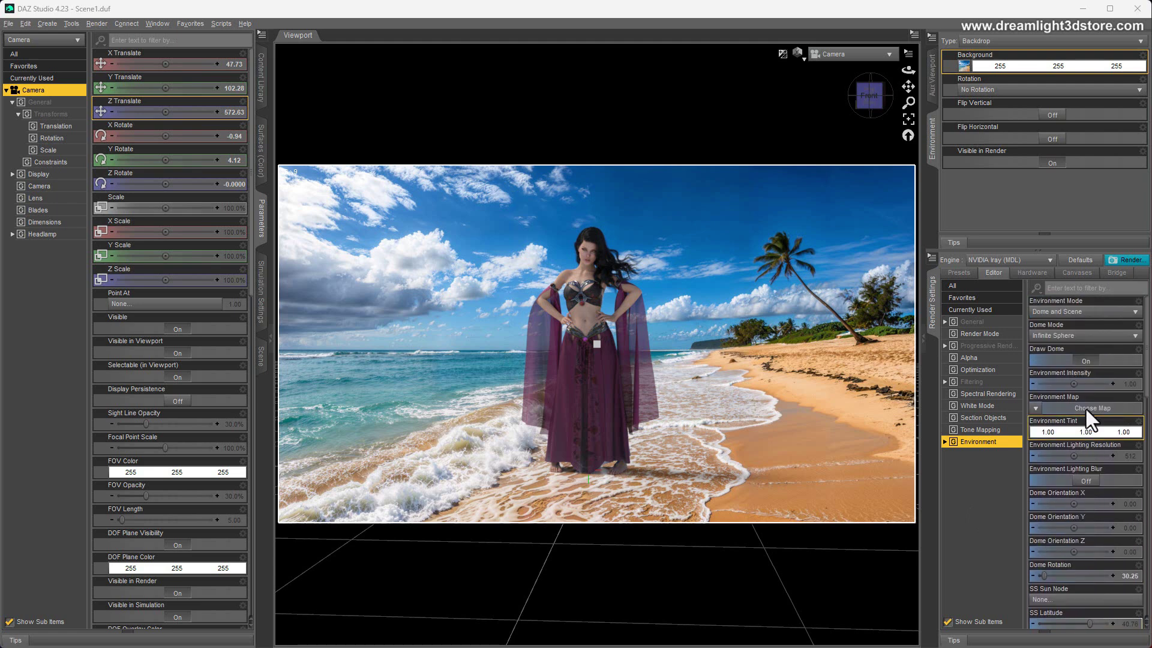
click(1125, 383)
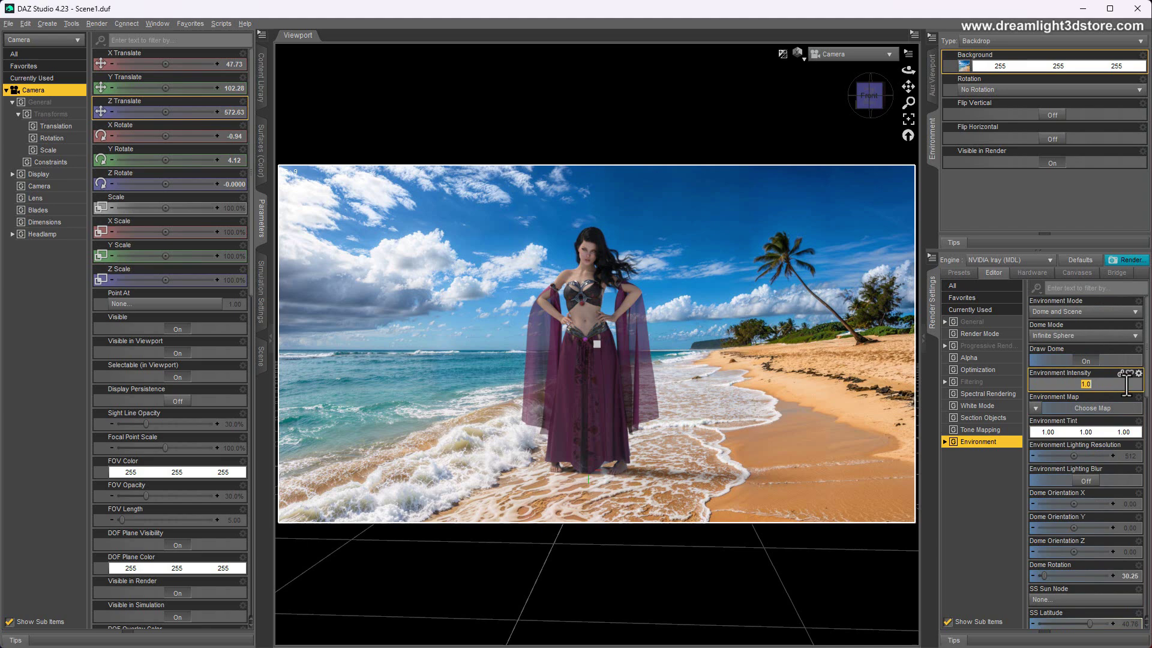
text(0.5)
key(Return)
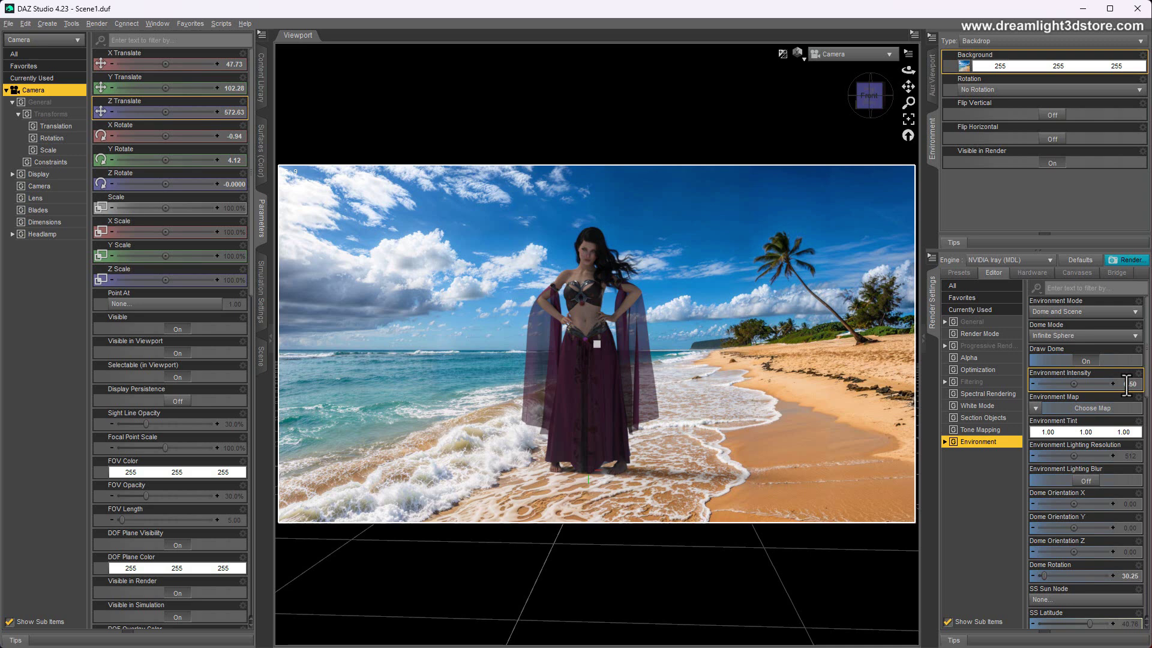
- Set the SS Sun Disk Intensity to 2
scroll(1097, 409, down, 10)
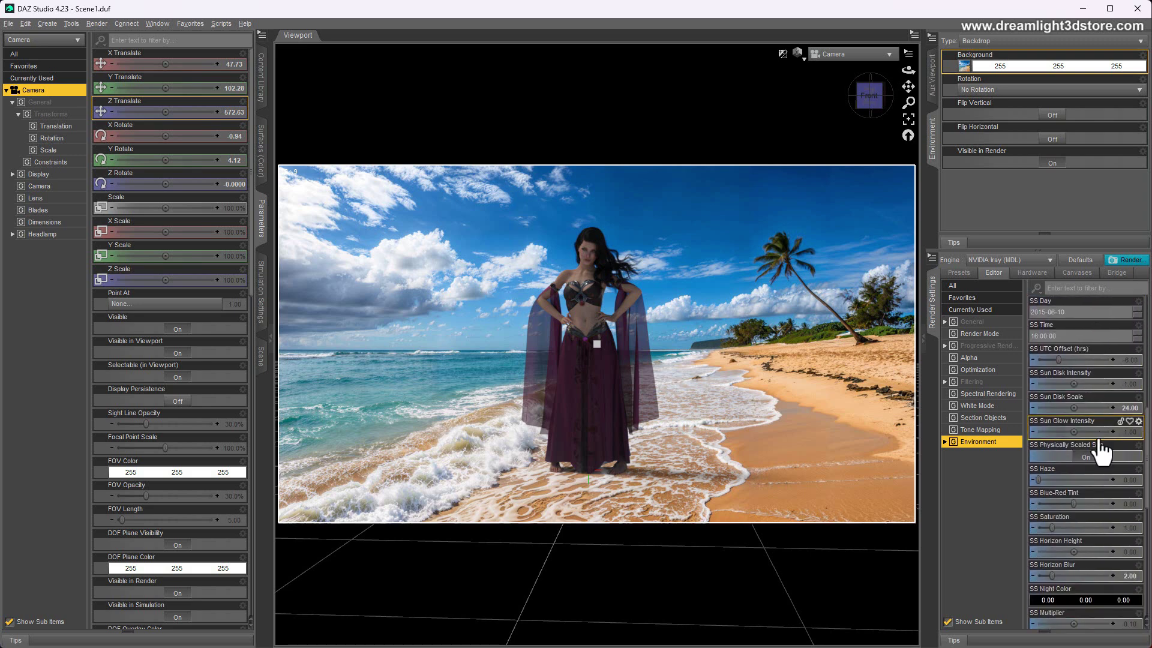
scroll(1100, 453, down, 3)
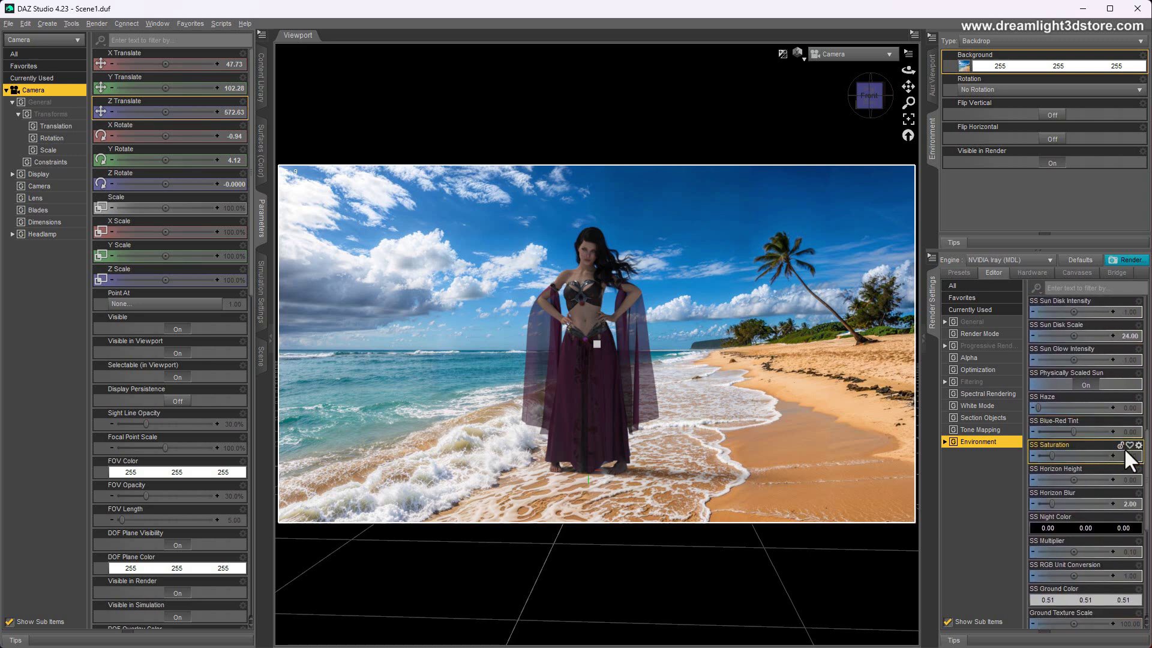
scroll(1110, 470, down, 6)
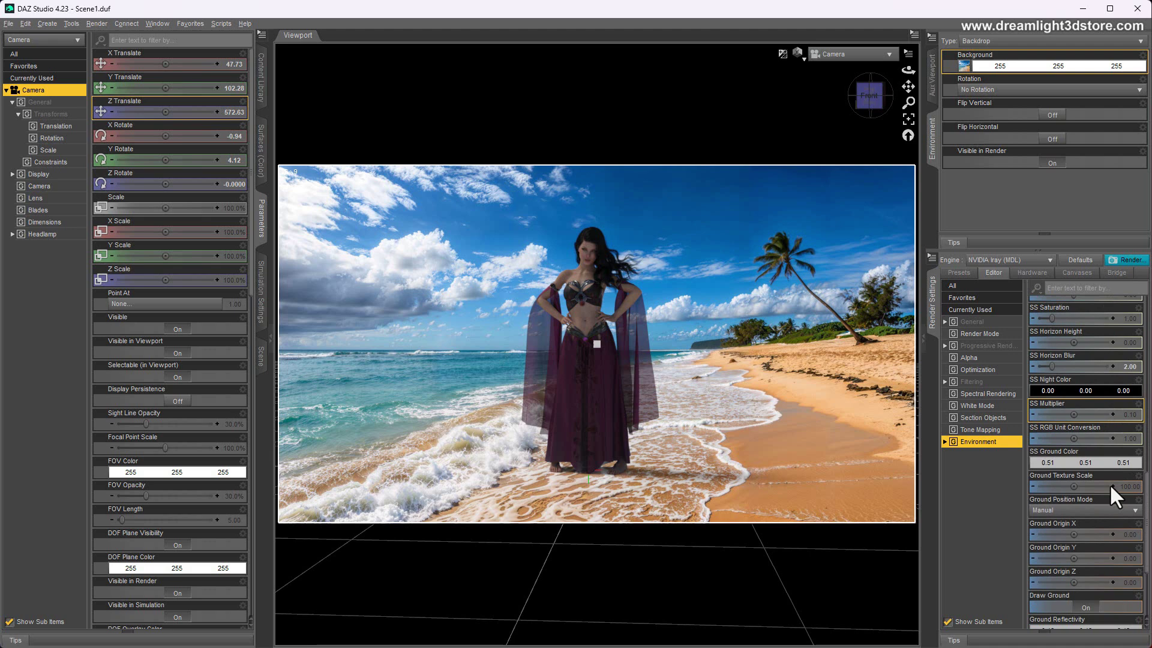
scroll(1110, 483, up, 6)
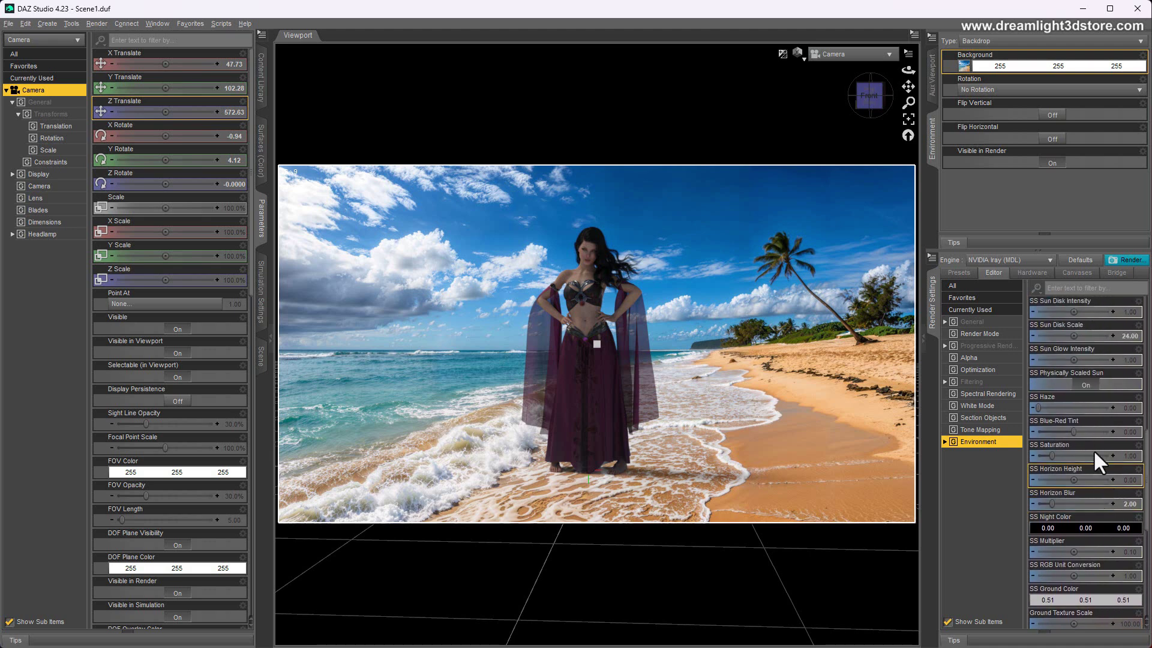
scroll(1090, 438, up, 3)
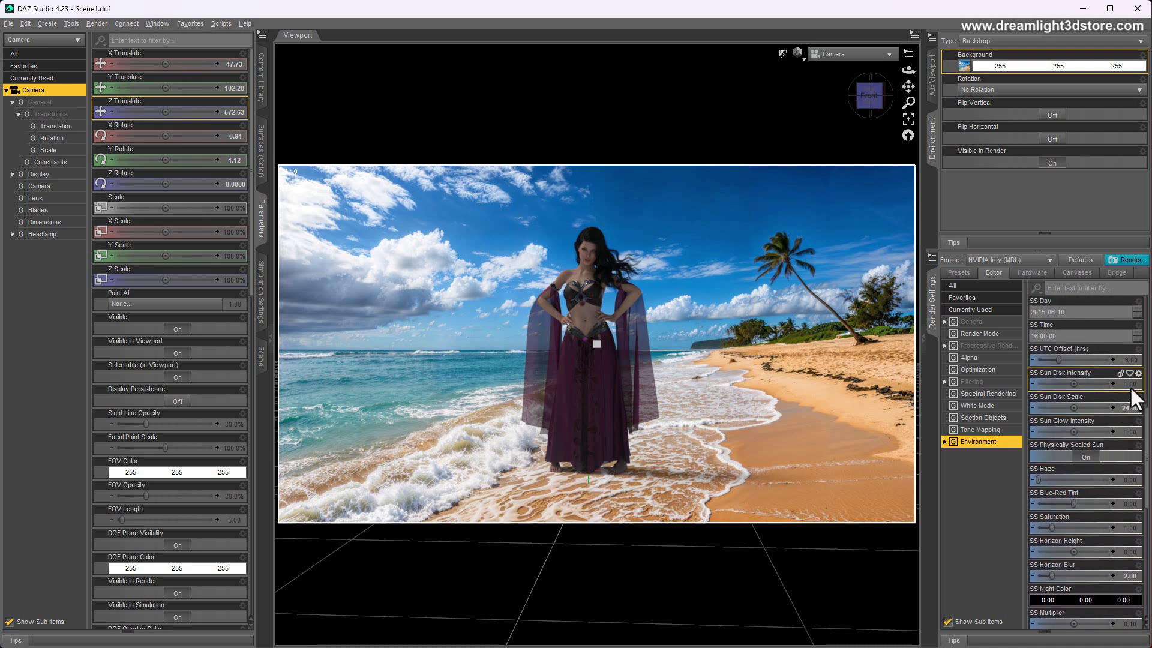
click(1129, 384)
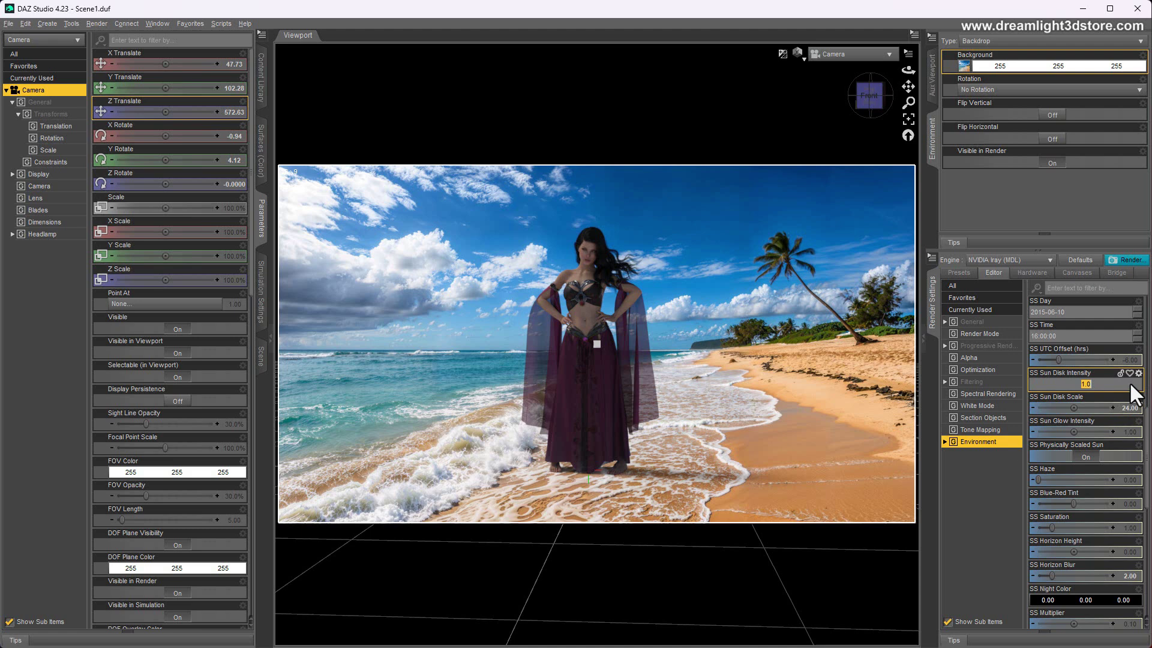
text(2)
key(Return)
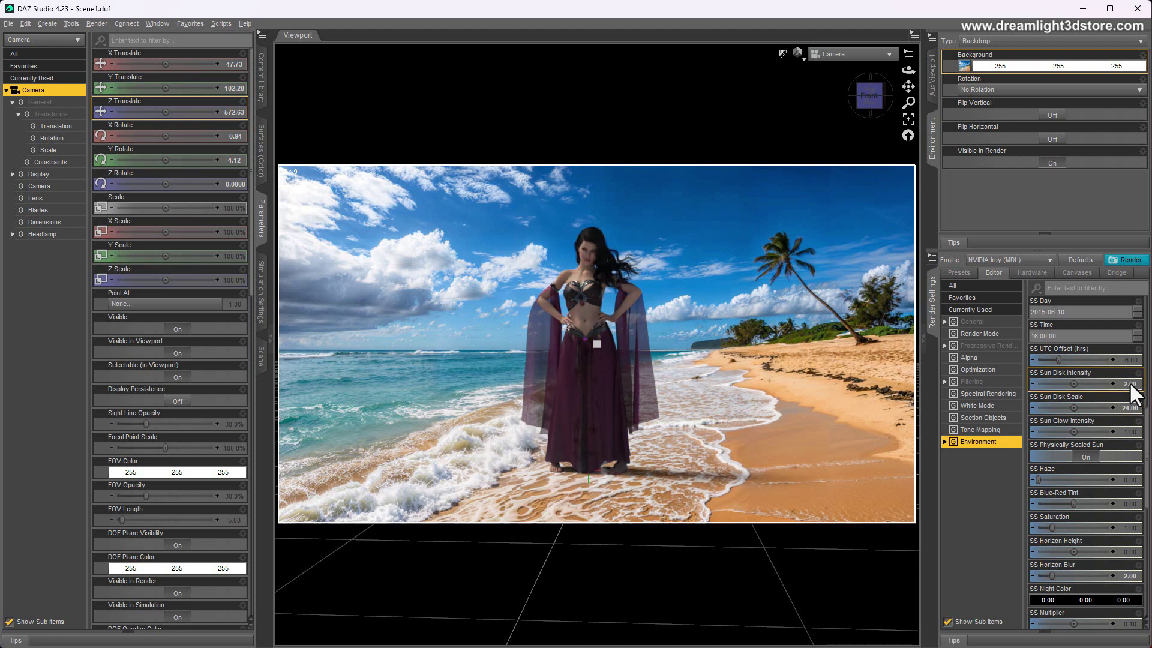
- Raise the SS Sun Disk Intensity further so it ends at 3.00
scroll(1123, 382, up, 10)
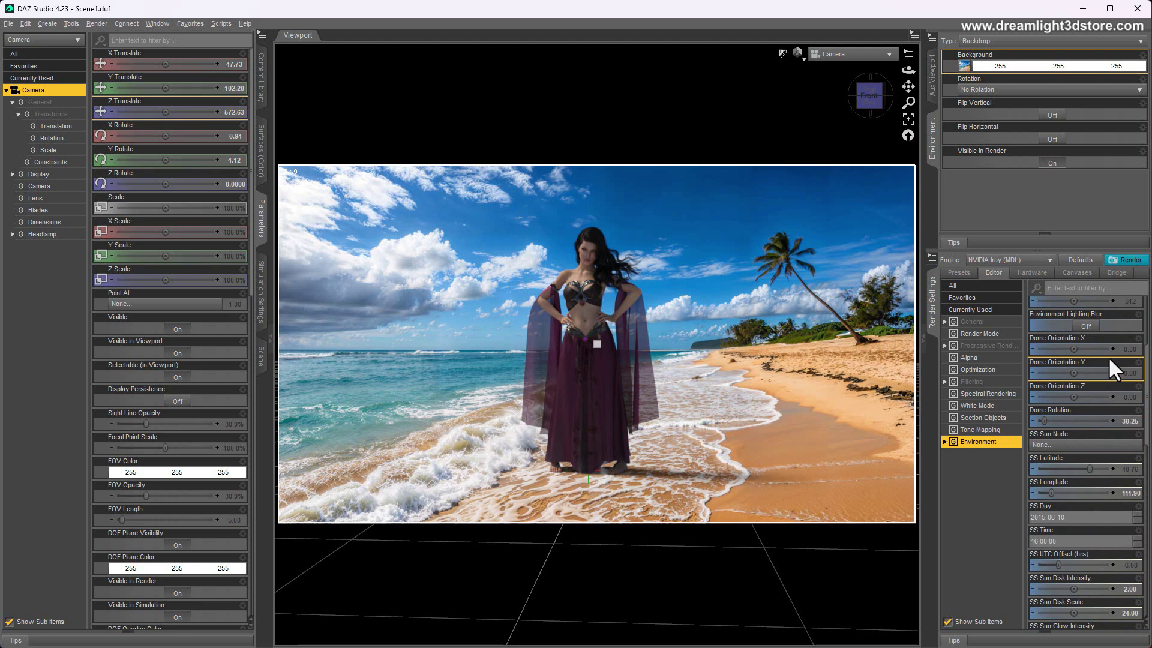
scroll(1101, 327, down, 10)
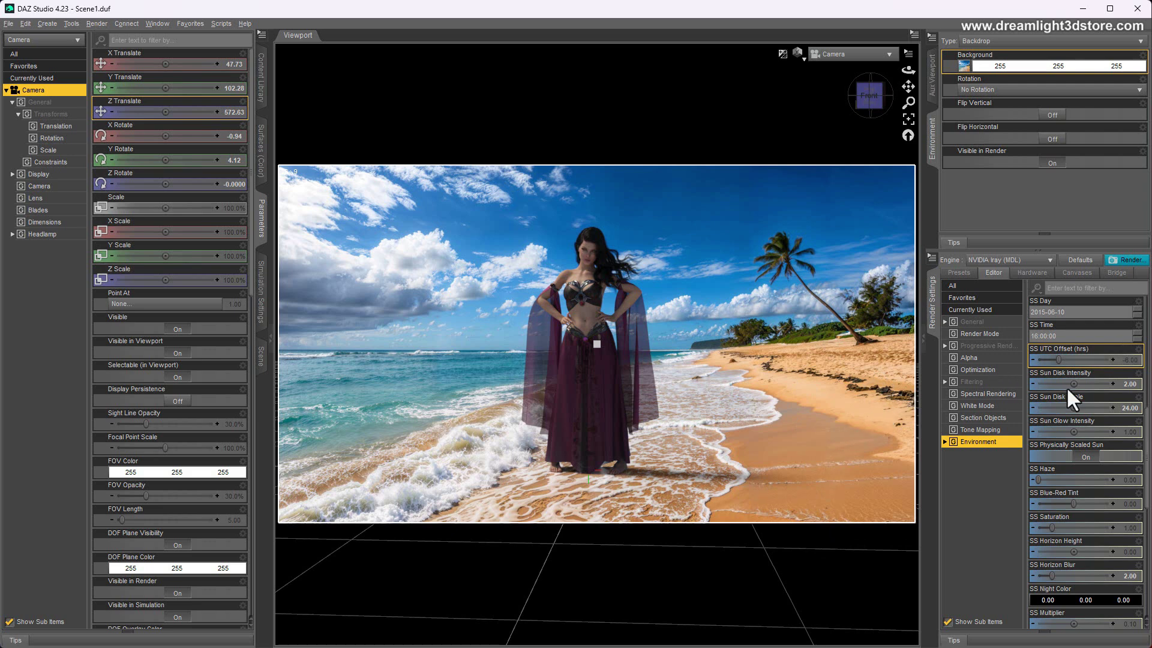
click(1127, 384)
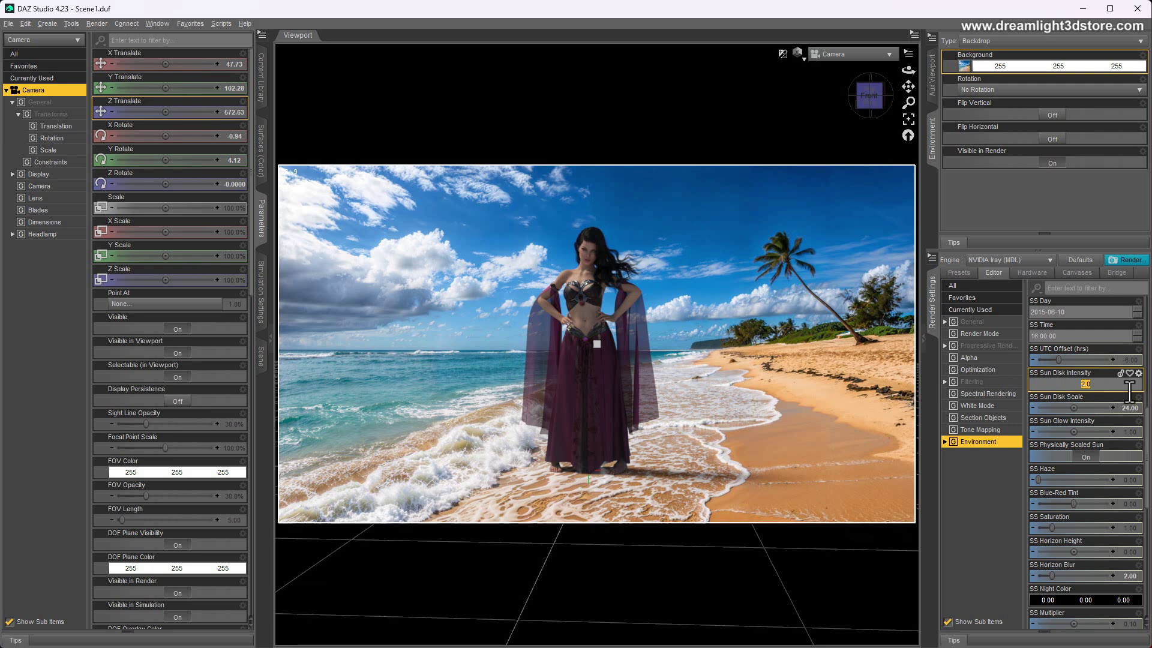
text(10)
key(Return)
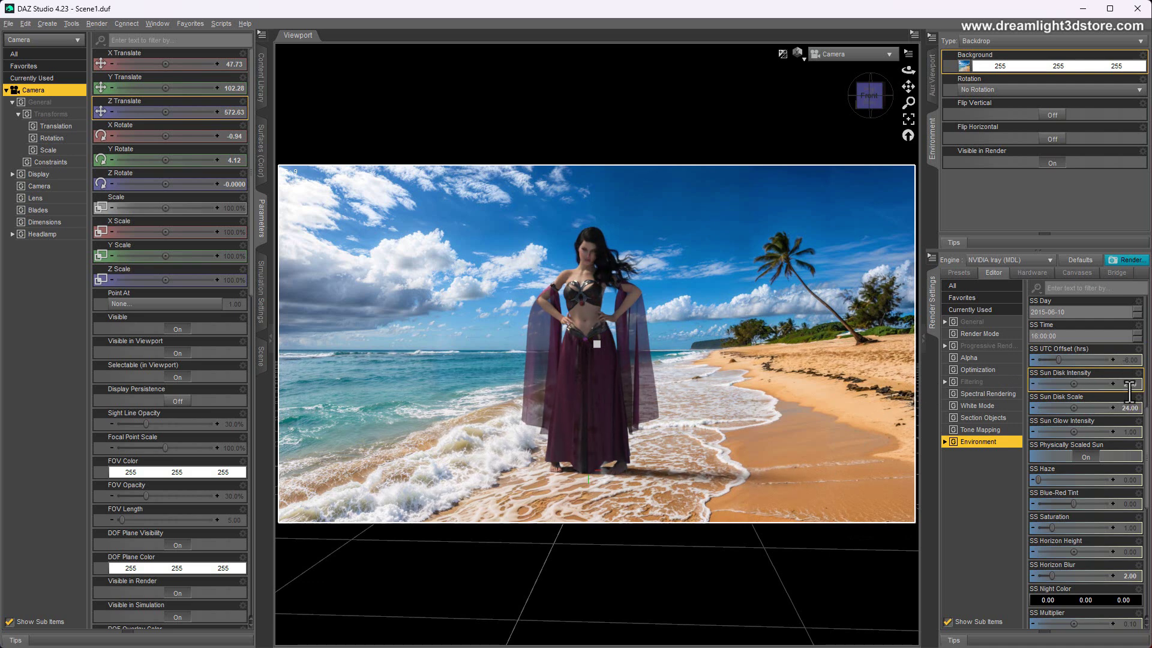
scroll(1132, 388, up, 1)
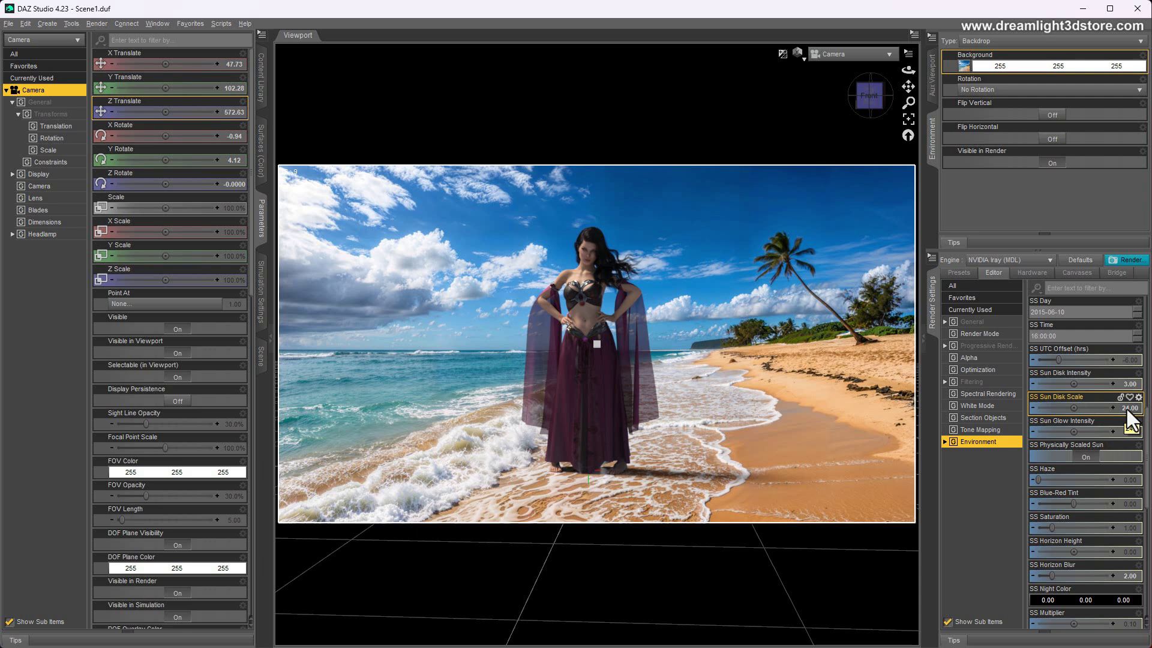
click(1125, 406)
text(1)
key(Return)
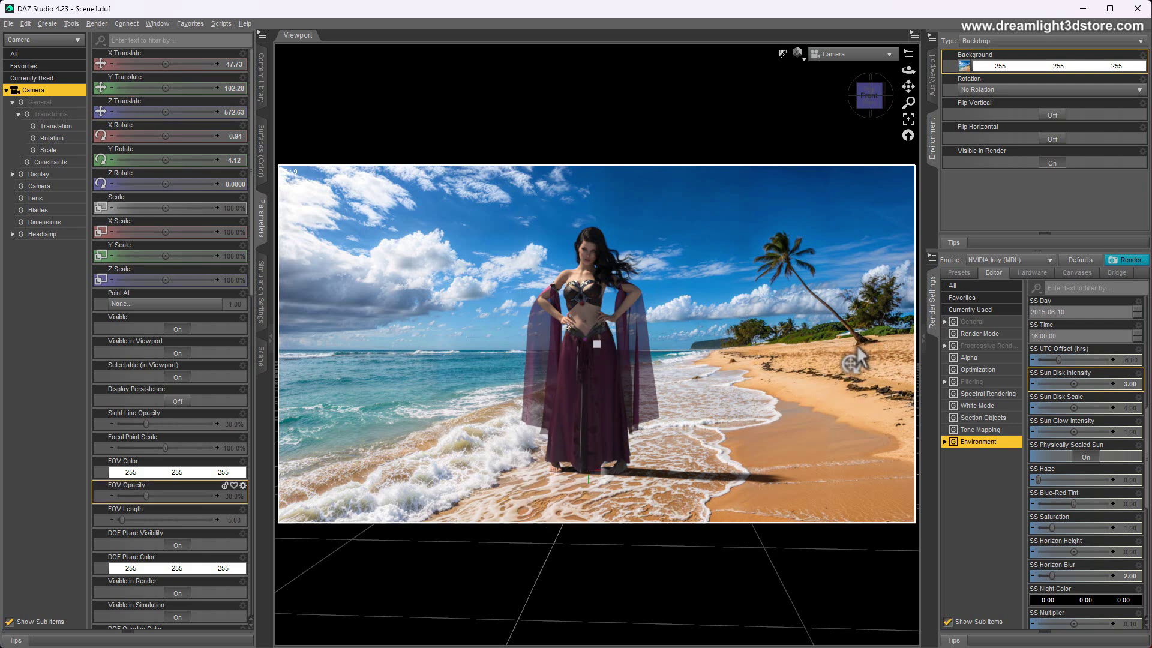
click(1125, 384)
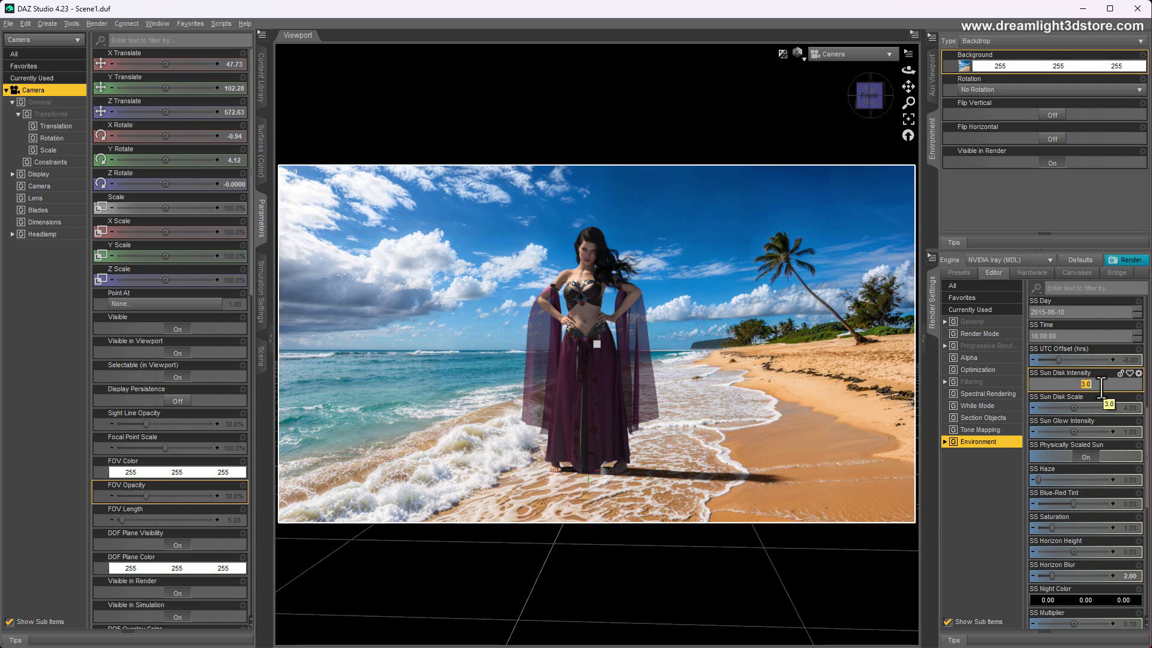
text(24)
key(Return)
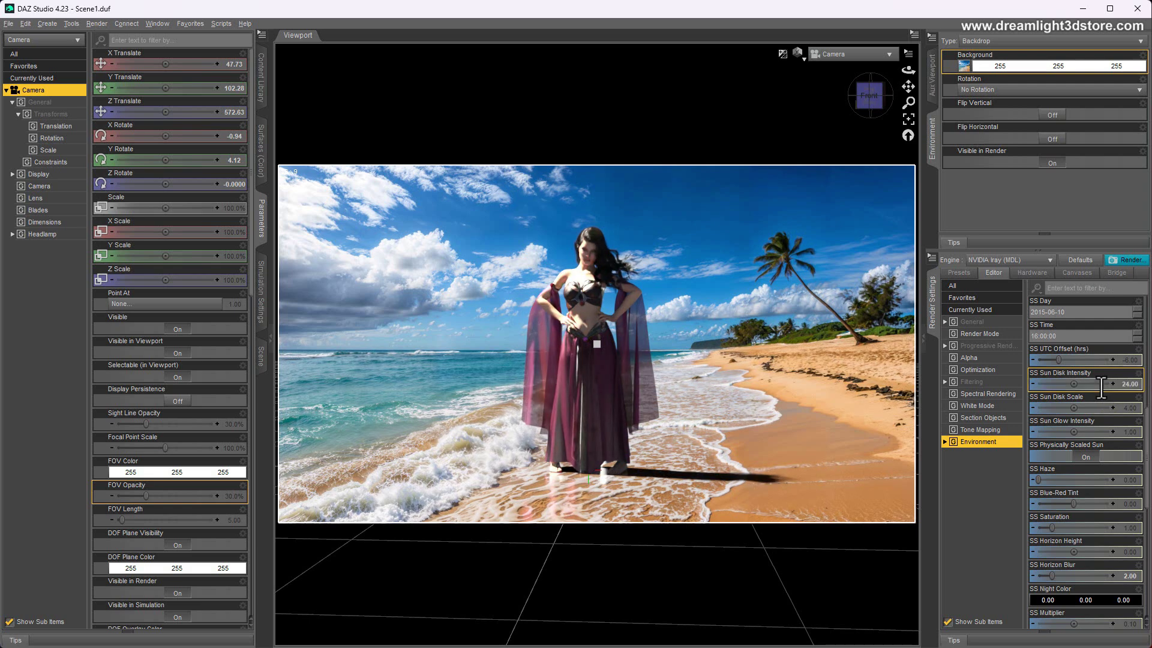
click(28, 25)
click(48, 38)
click(1128, 408)
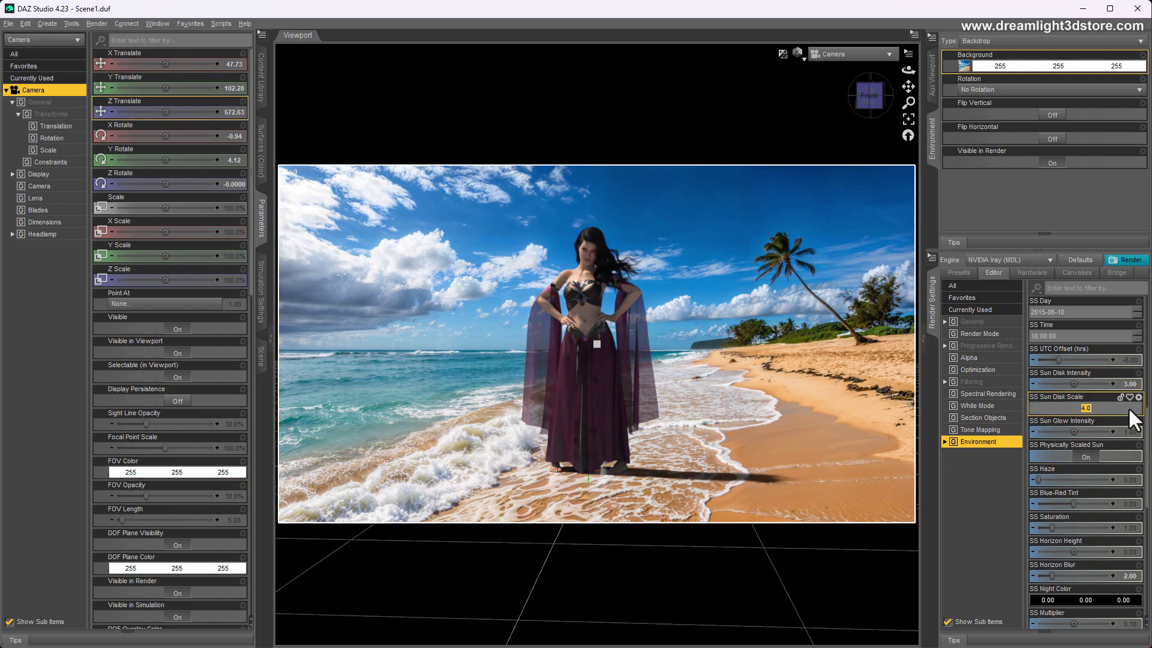
text(24)
key(Return)
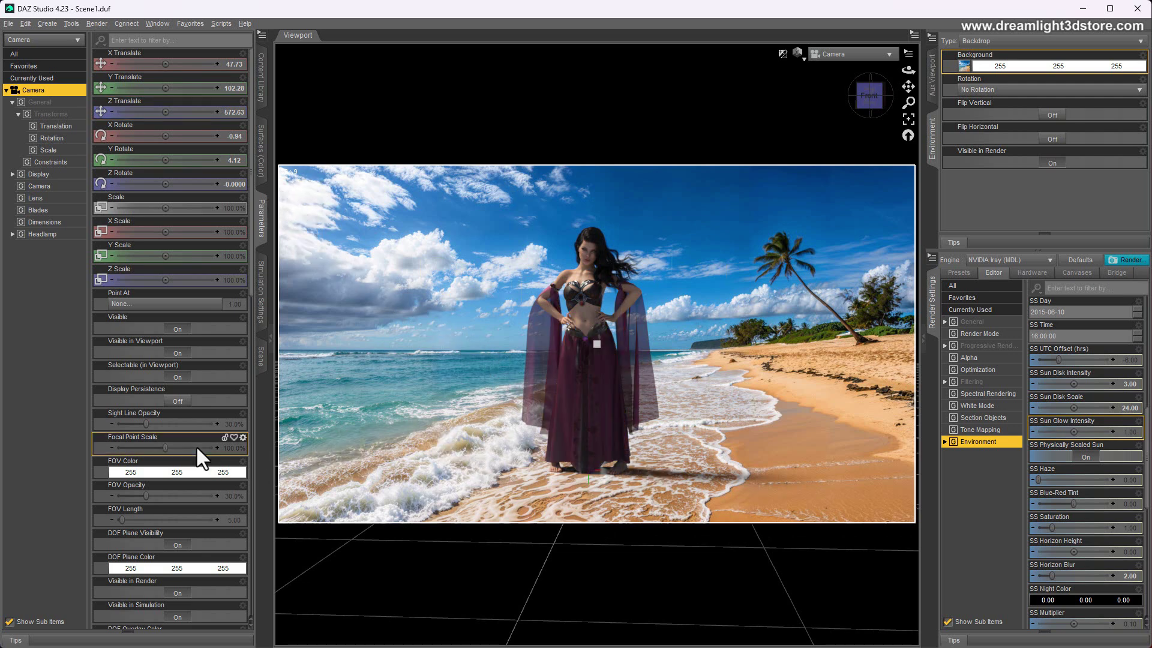
- Show the Scene pane with Addy Leigh, Camera, Tonemapper Options and Environment Options listed
click(261, 356)
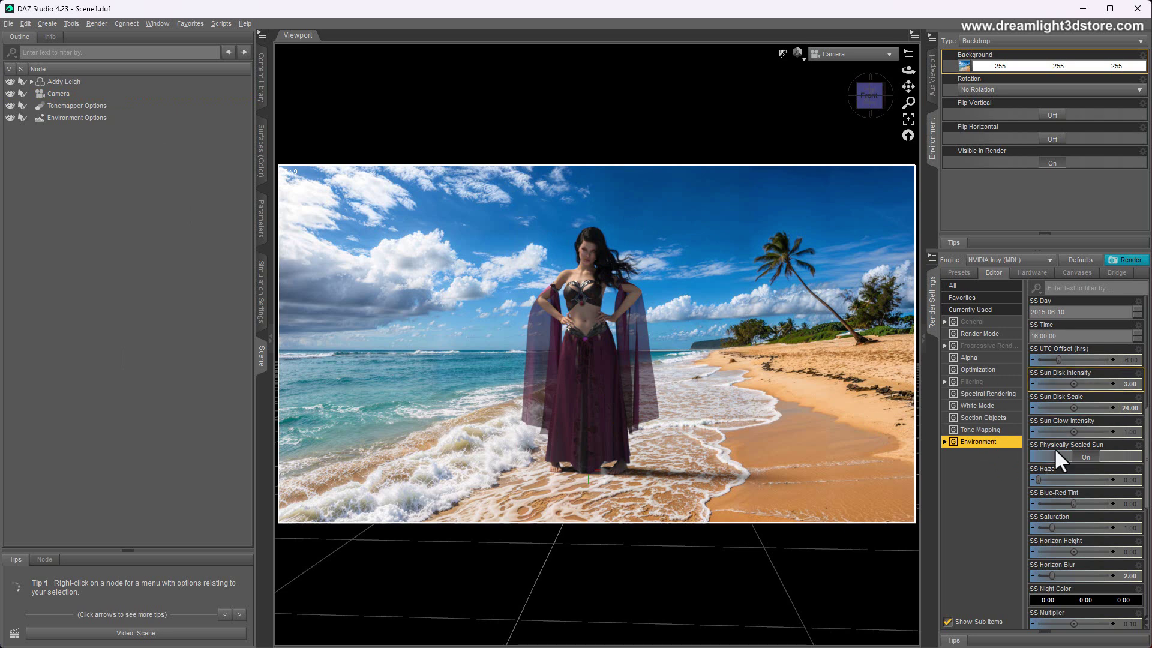
scroll(1059, 453, down, 5)
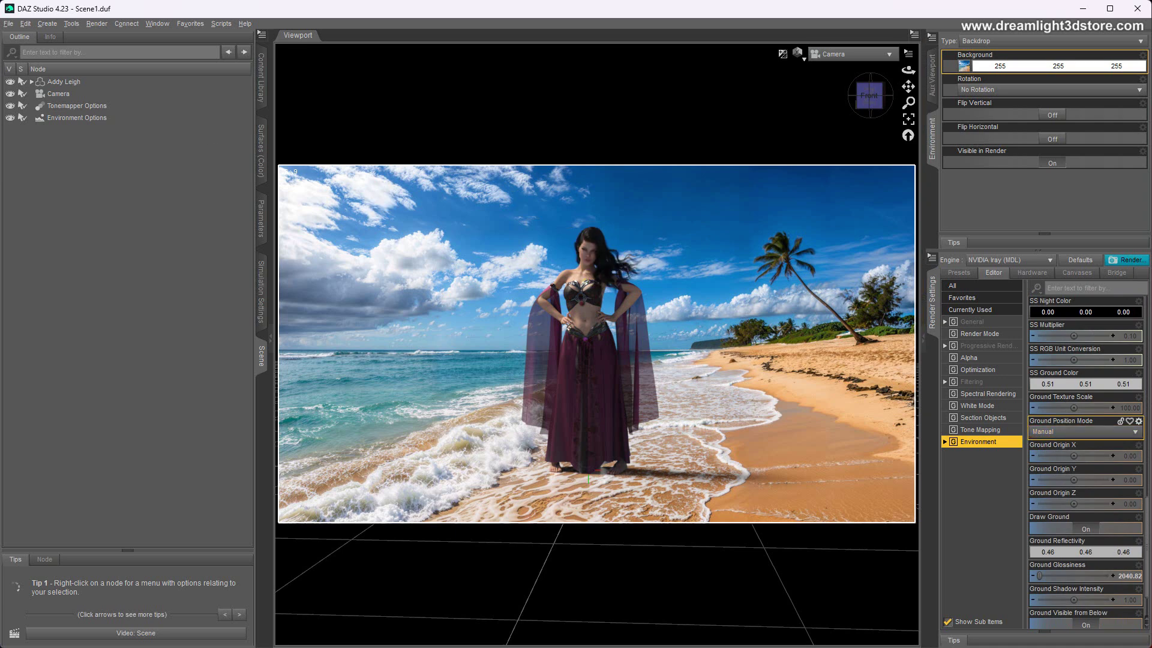
- Set Addy Leigh's Y Translate to -1, undoing a trial value of -10
click(49, 82)
click(261, 217)
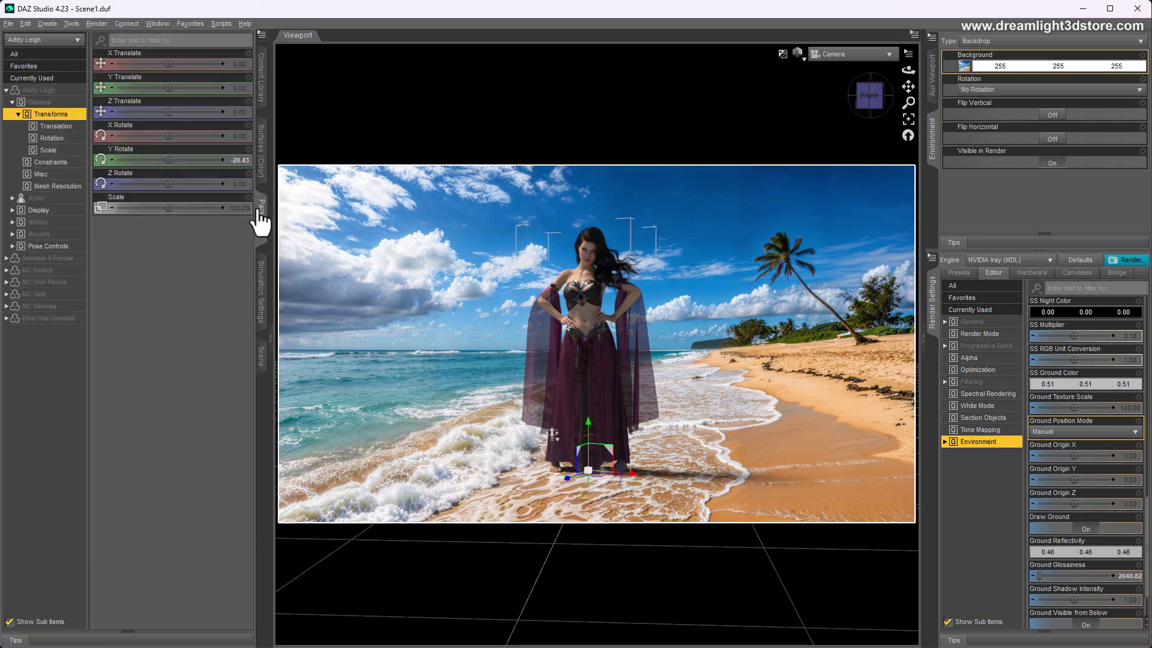
click(237, 89)
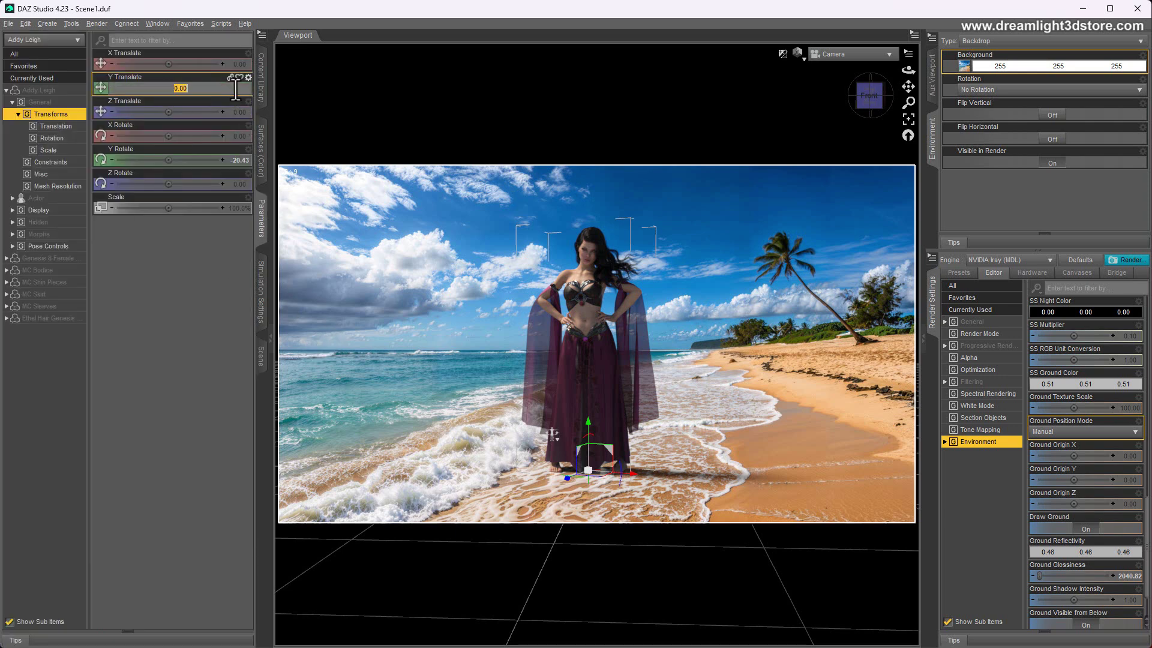
text(-1)
key(Return)
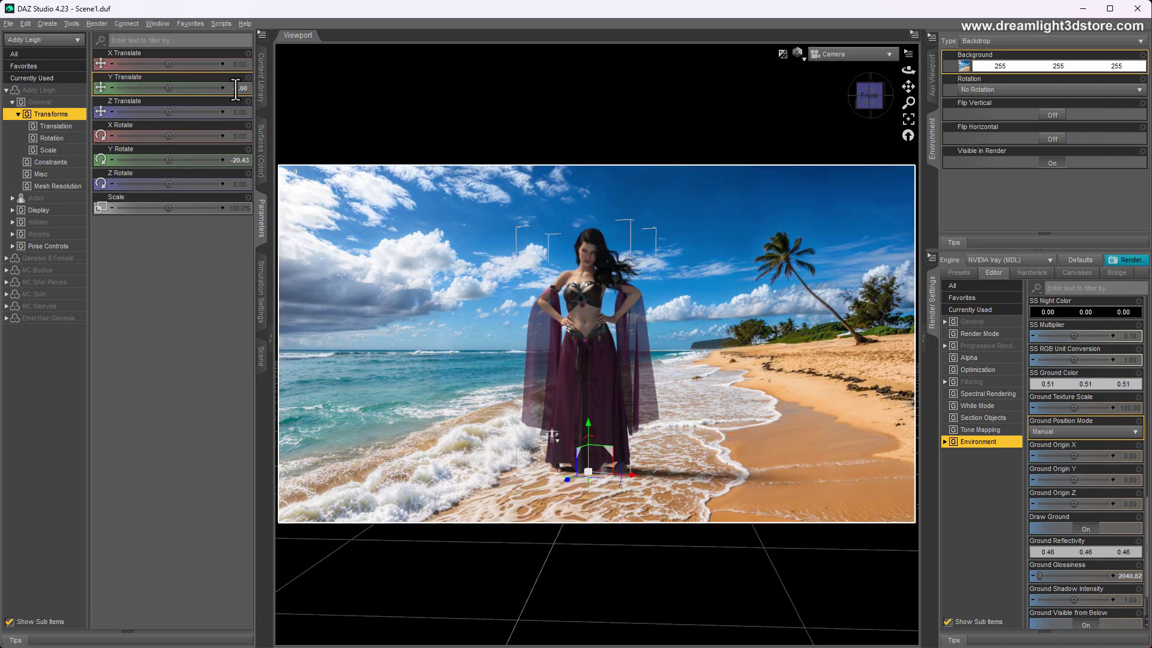
click(235, 87)
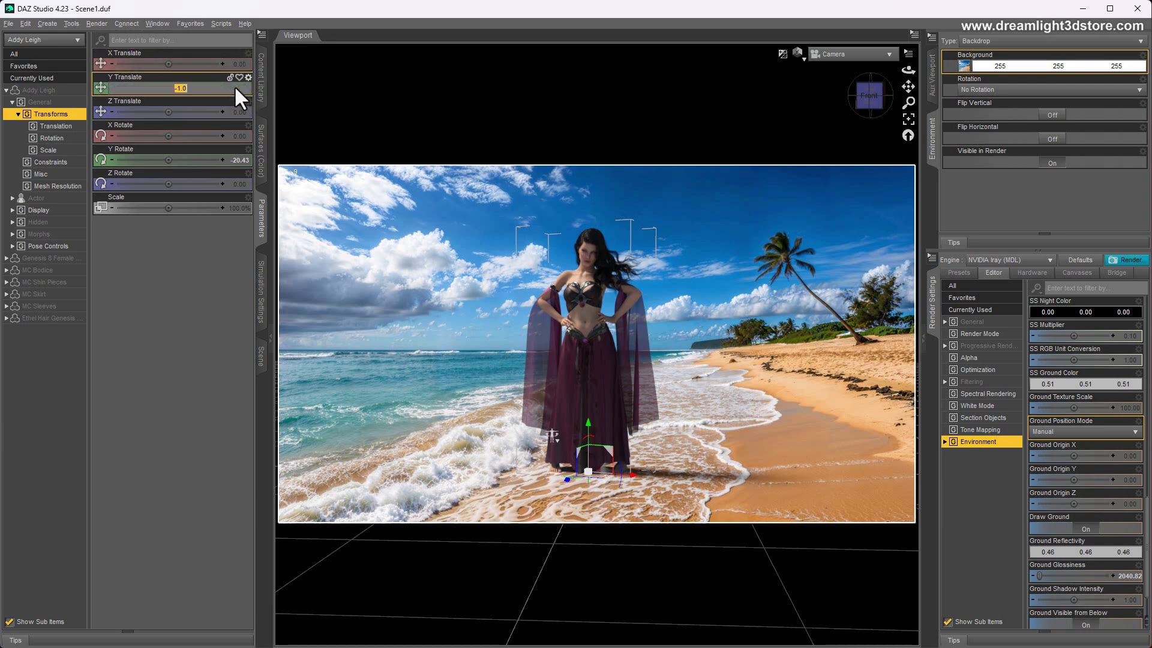
text(-10)
key(Return)
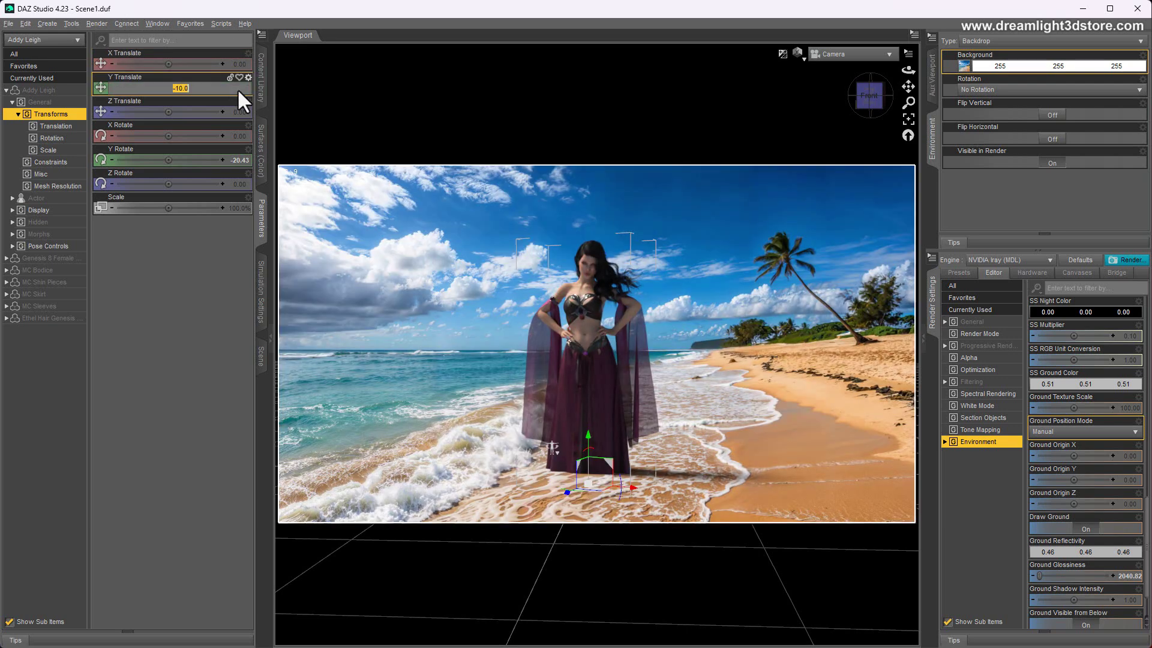
key(ctrl+z)
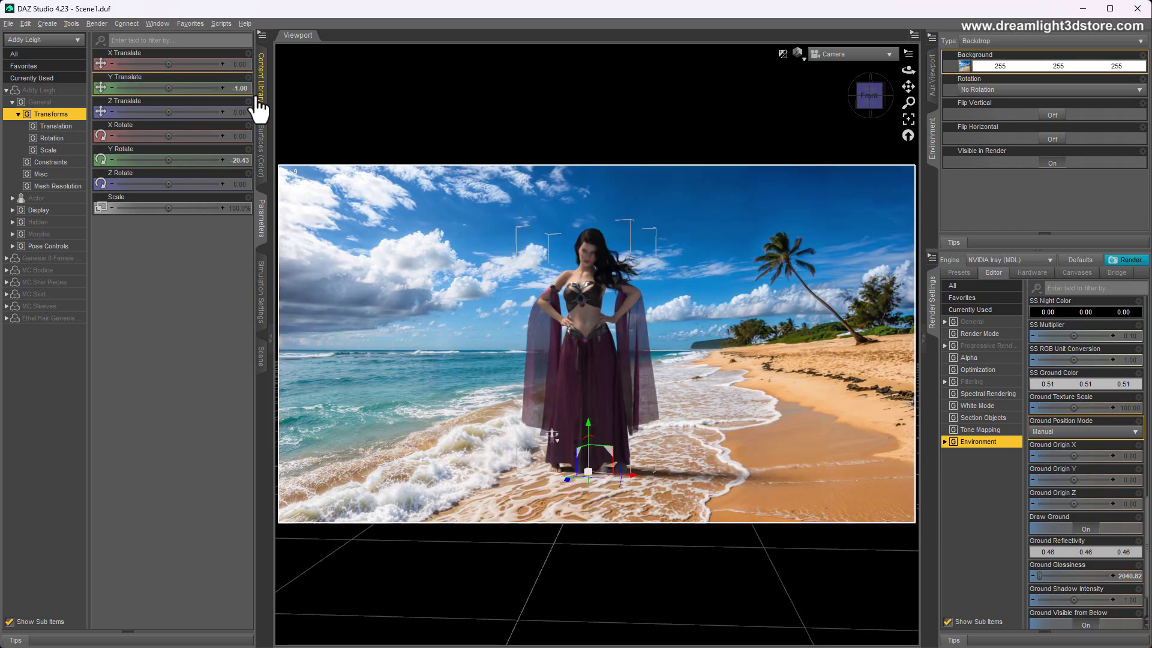